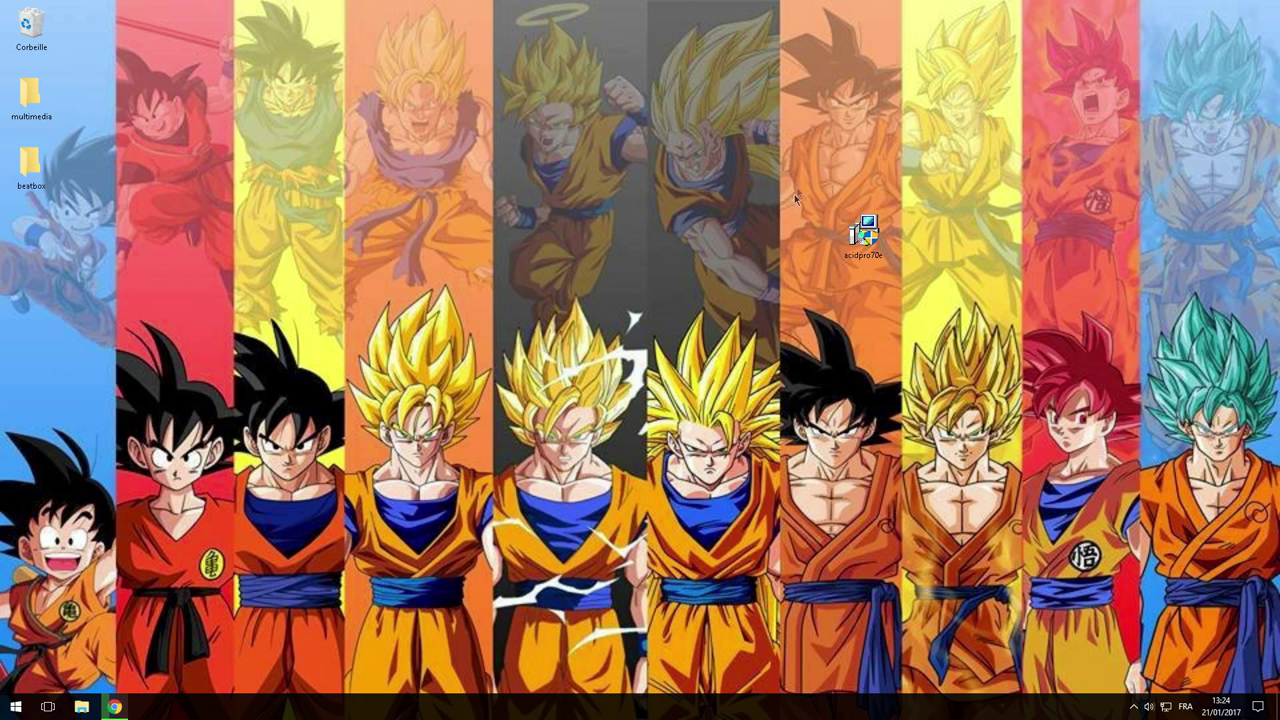
Launch the acidpro70e installer and browse for an extraction location in Program Files (x86) on the external drive J:.
left_click(851, 254)
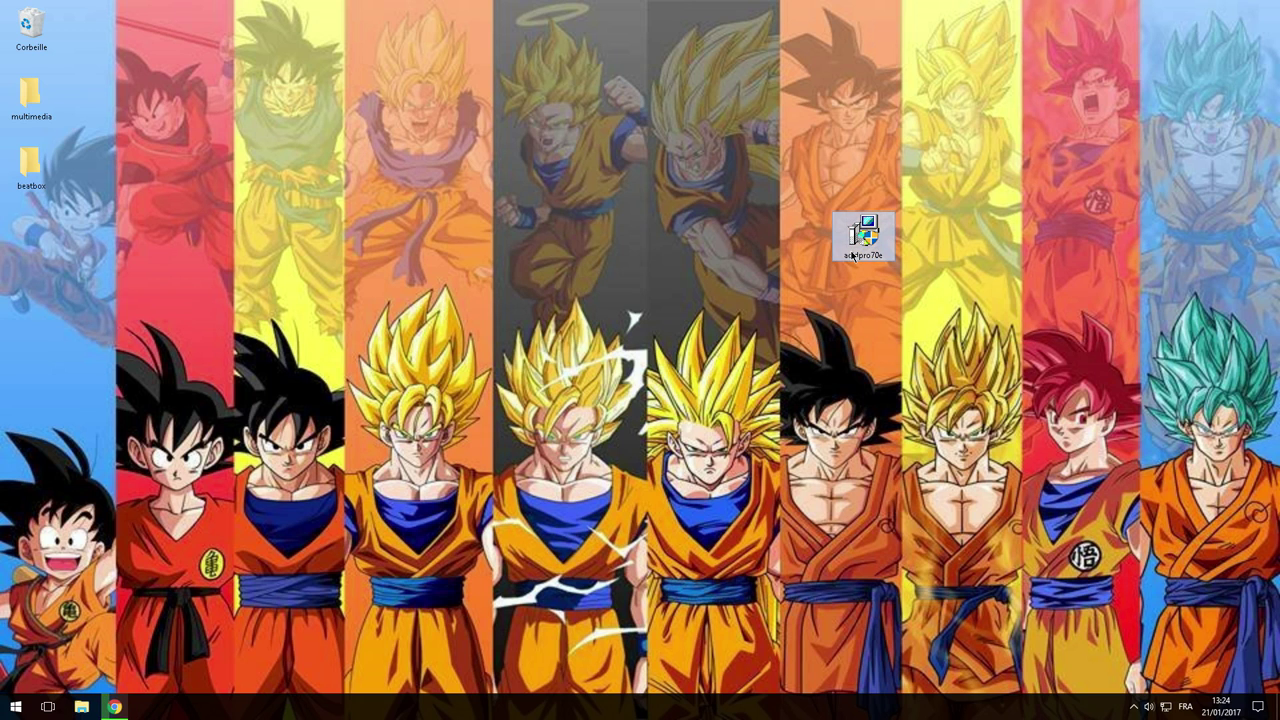
double_click(855, 255)
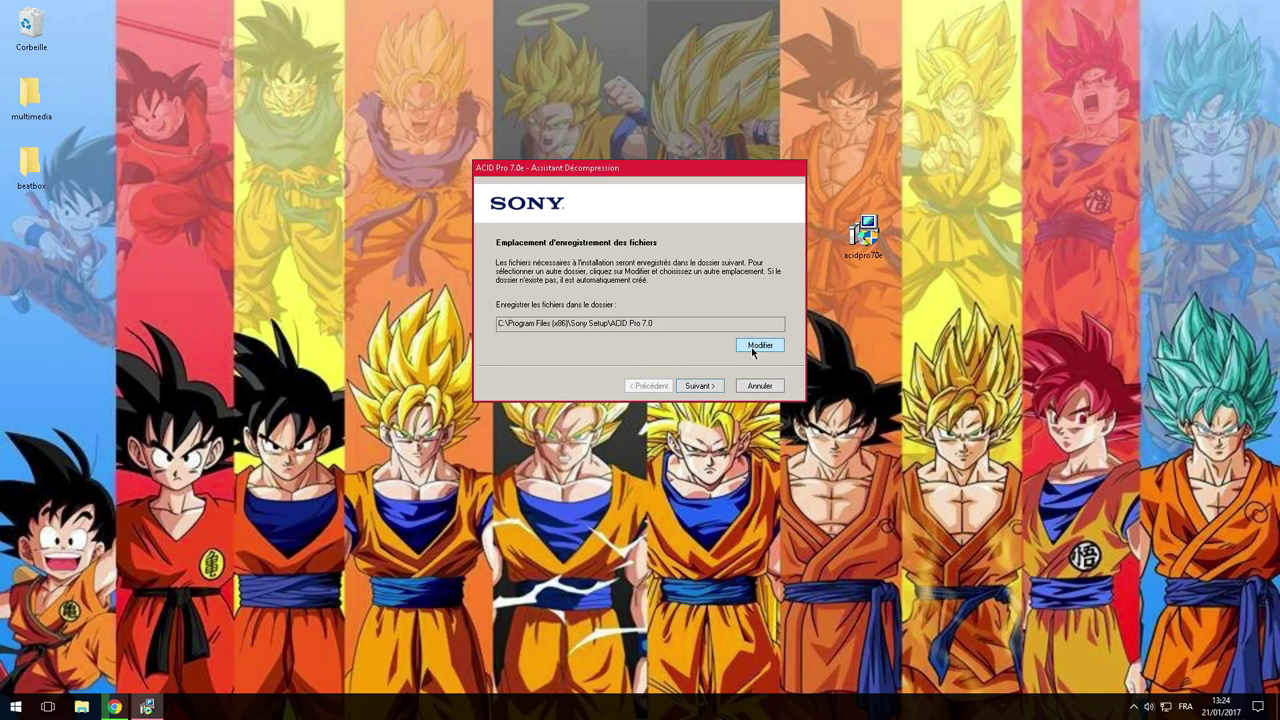
left_click(758, 345)
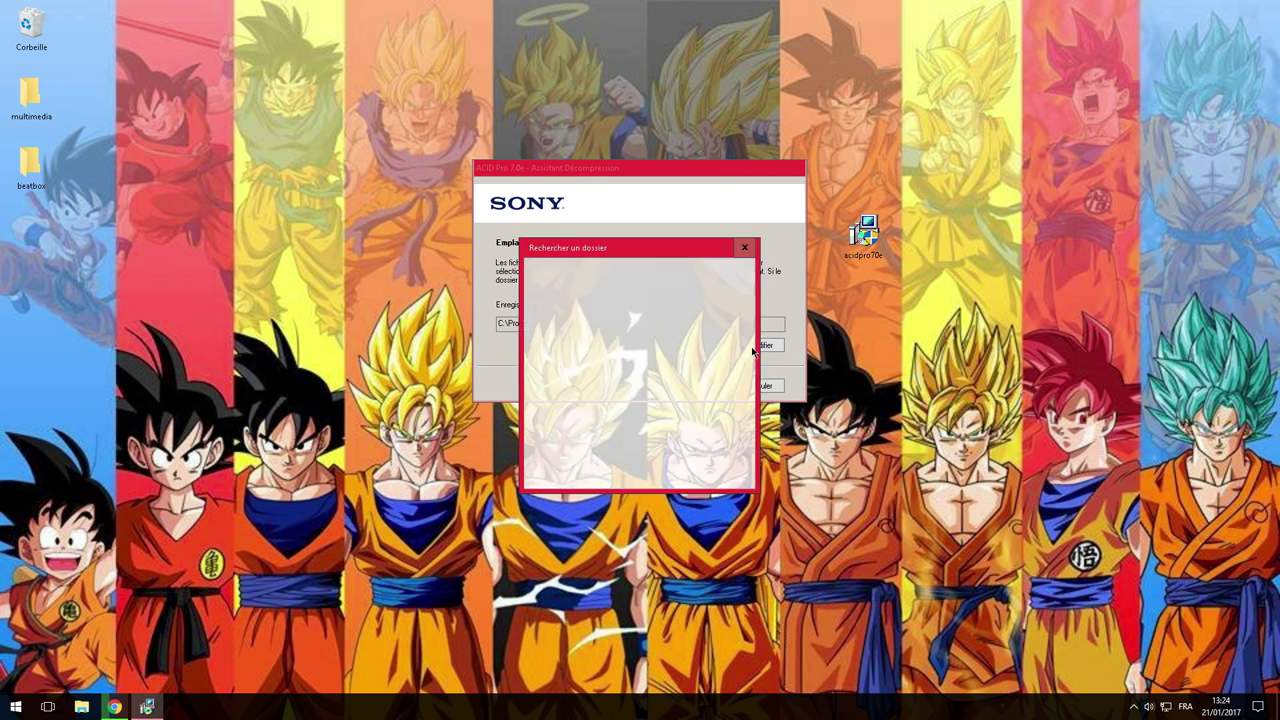
left_click_drag(582, 244, 870, 161)
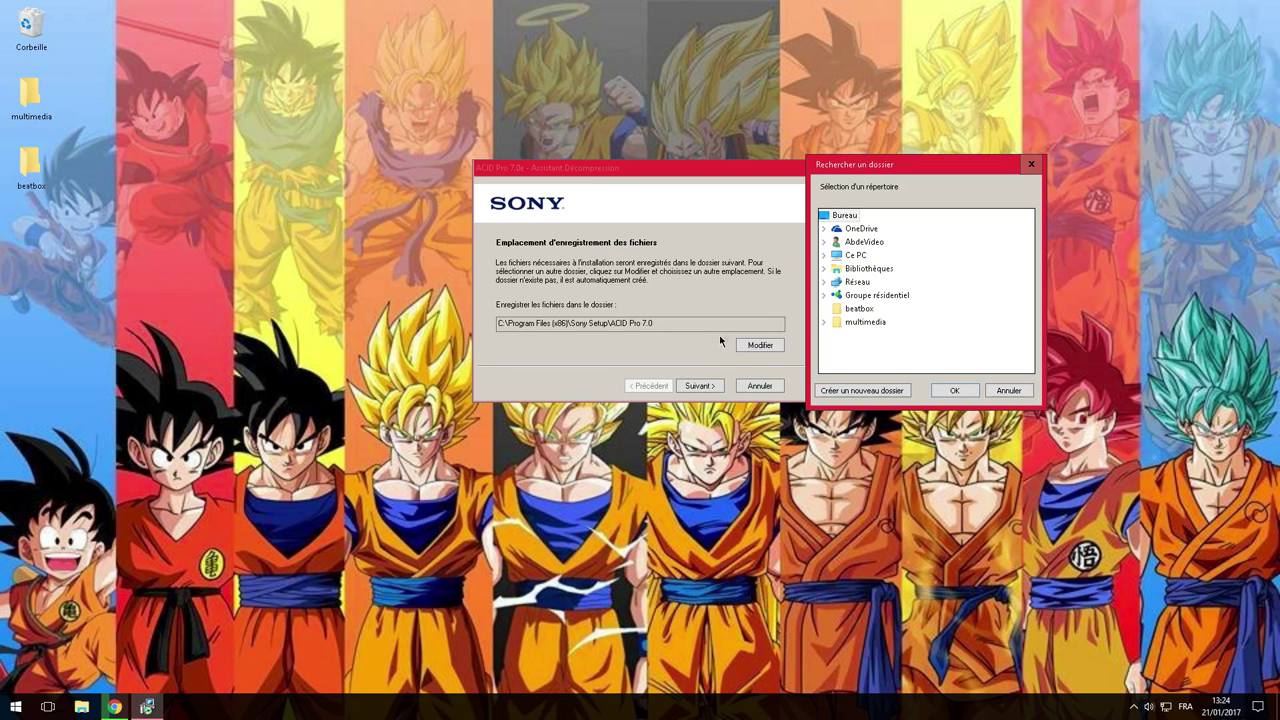
left_click(823, 255)
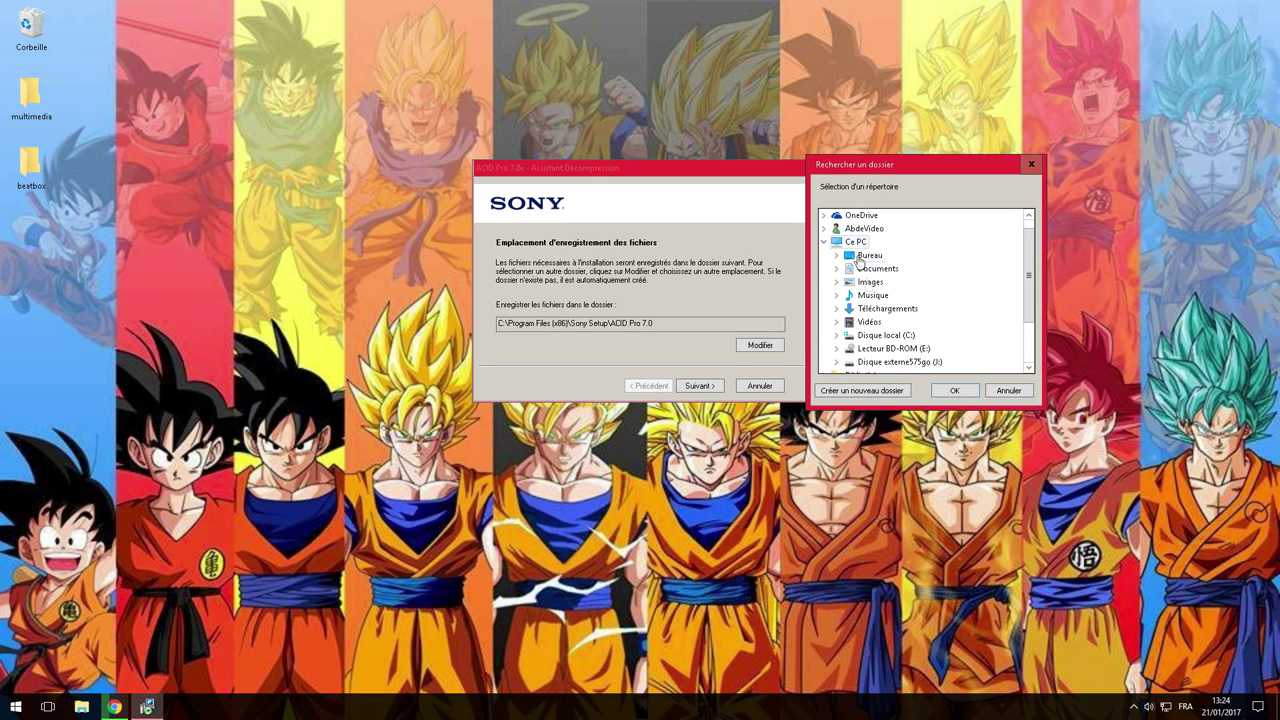
scroll(858, 262, "down", 2)
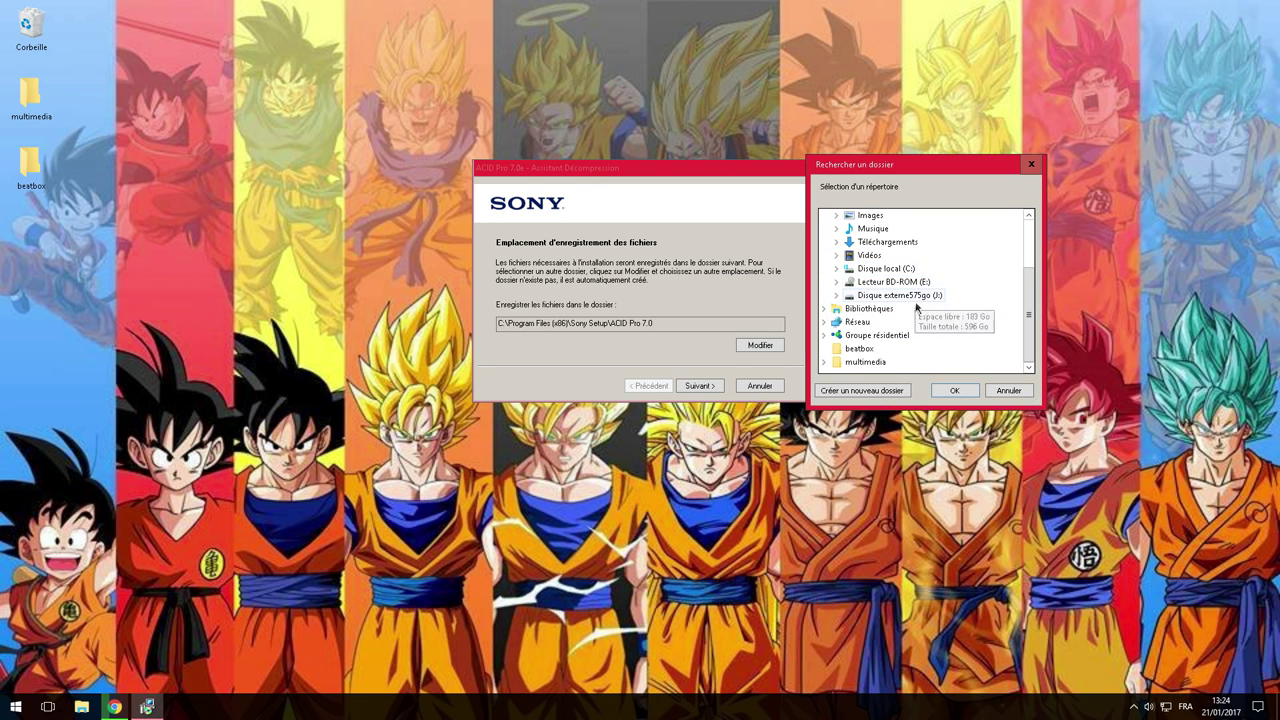
double_click(857, 296)
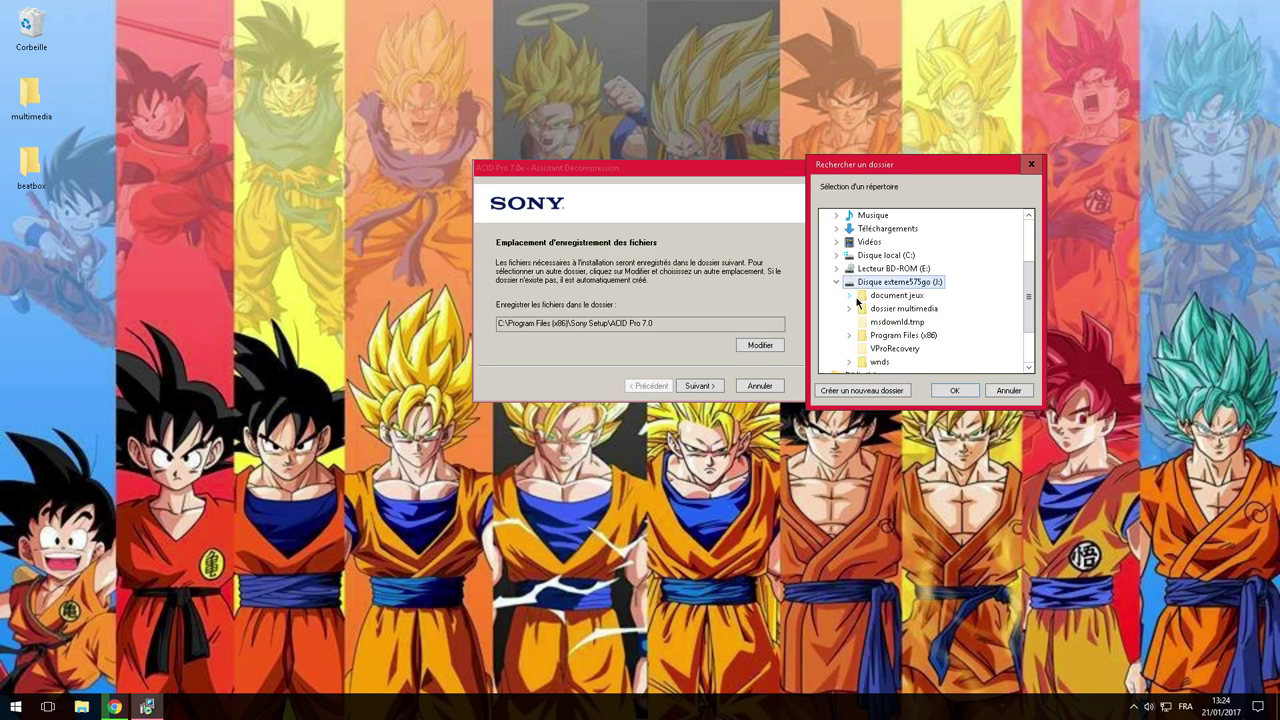
scroll(851, 300, "down", 1)
double_click(885, 298)
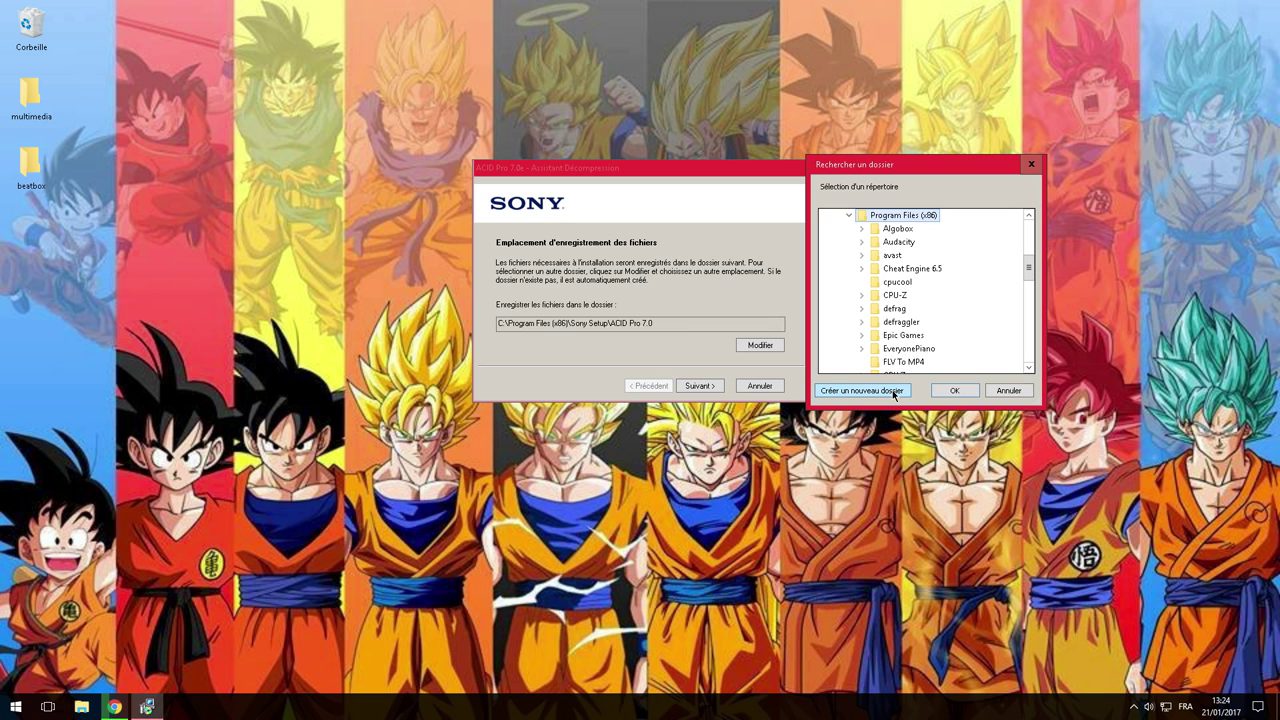
Create a folder named "Sony acid pro 7" there, confirm it as the save location and start extracting the setup files.
left_click(862, 390)
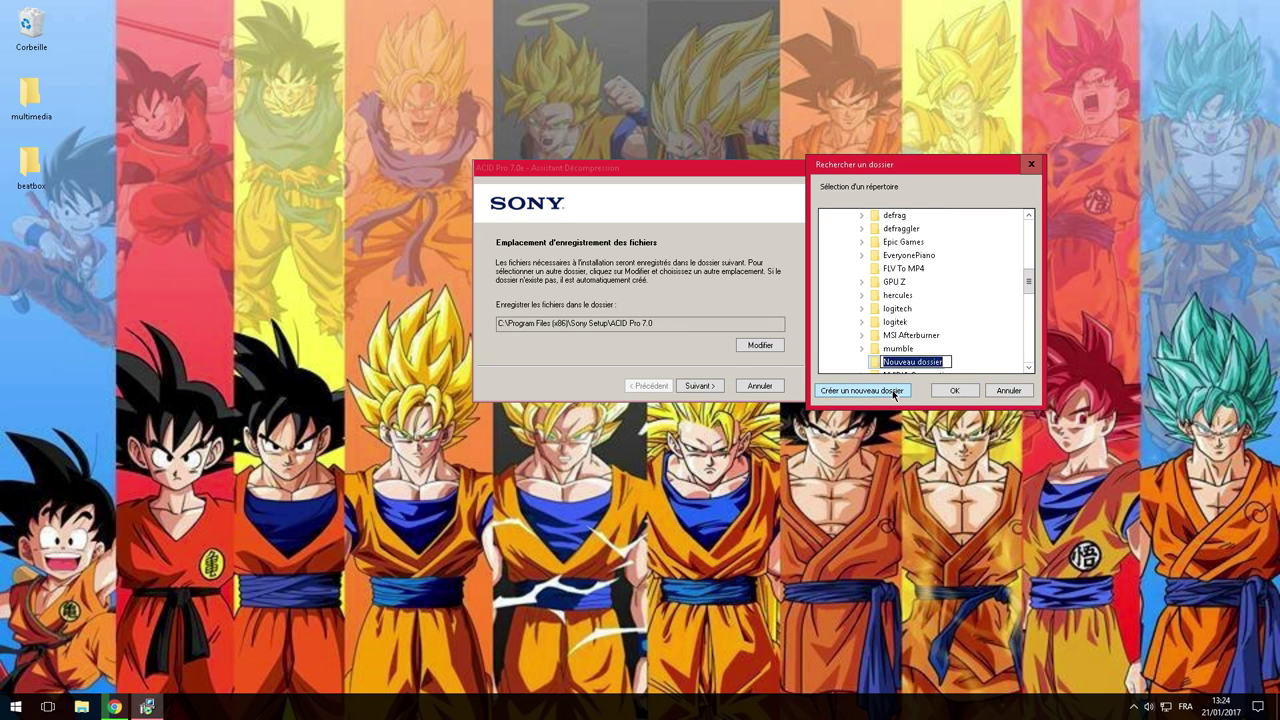
type("S")
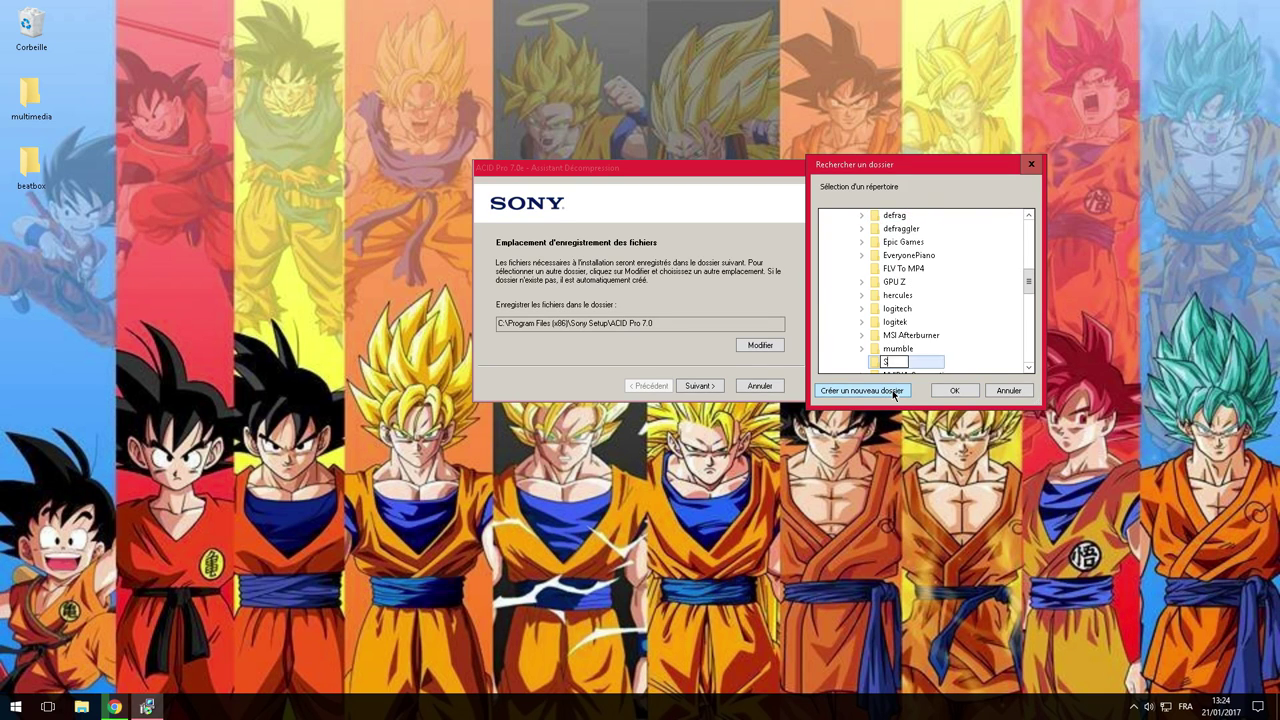
type("ony acid pro 7")
left_click(958, 395)
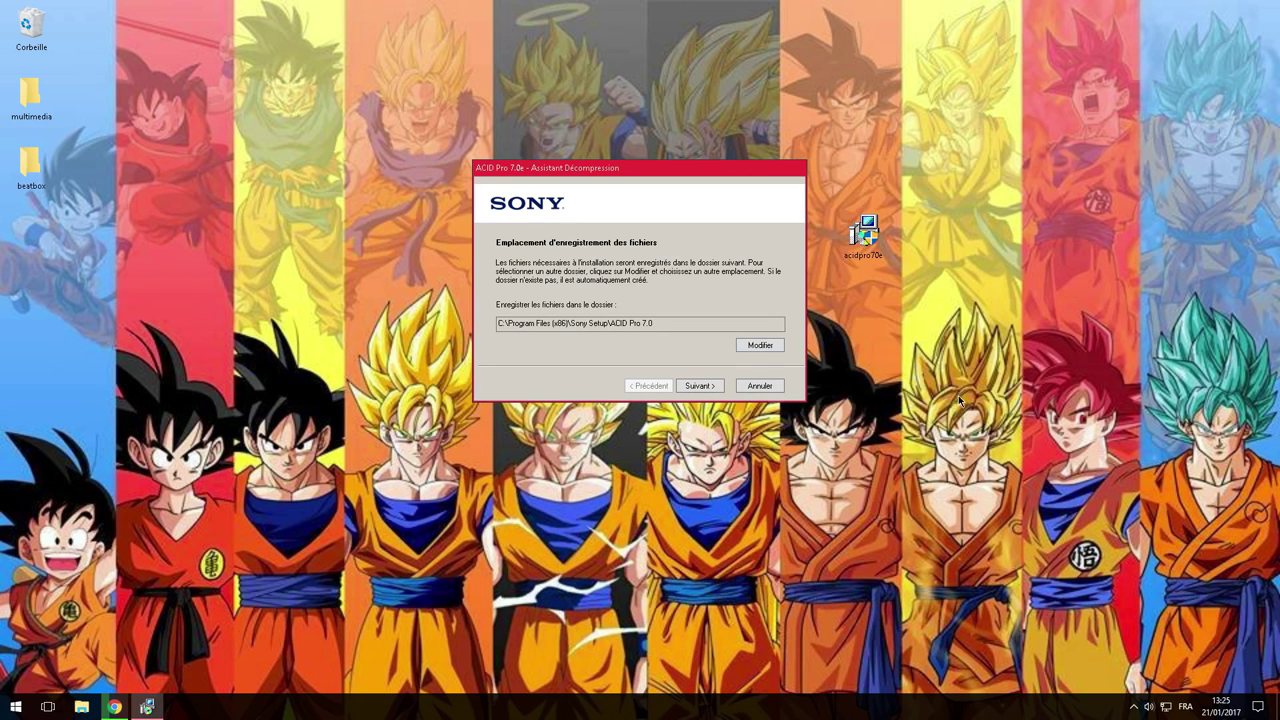
left_click(702, 385)
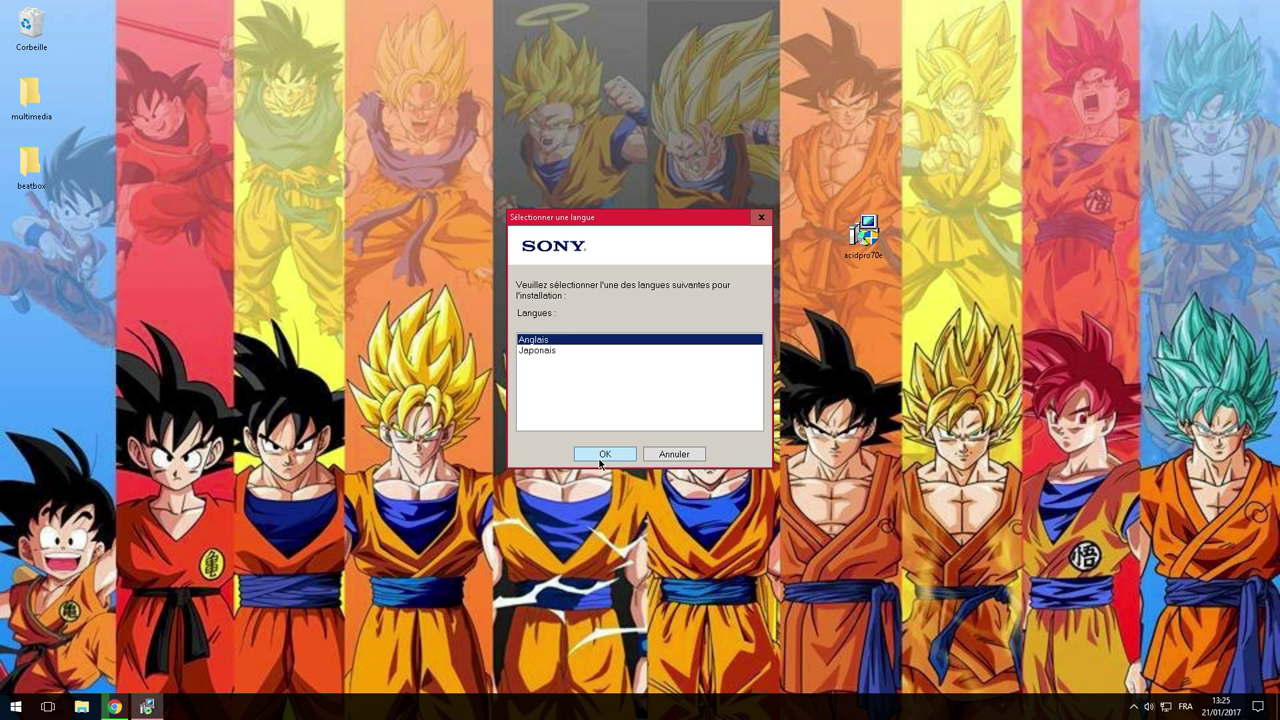
Choose Anglais as the installation language and accept the End-User License Agreement for ACID Pro 7.0e.
left_click(604, 454)
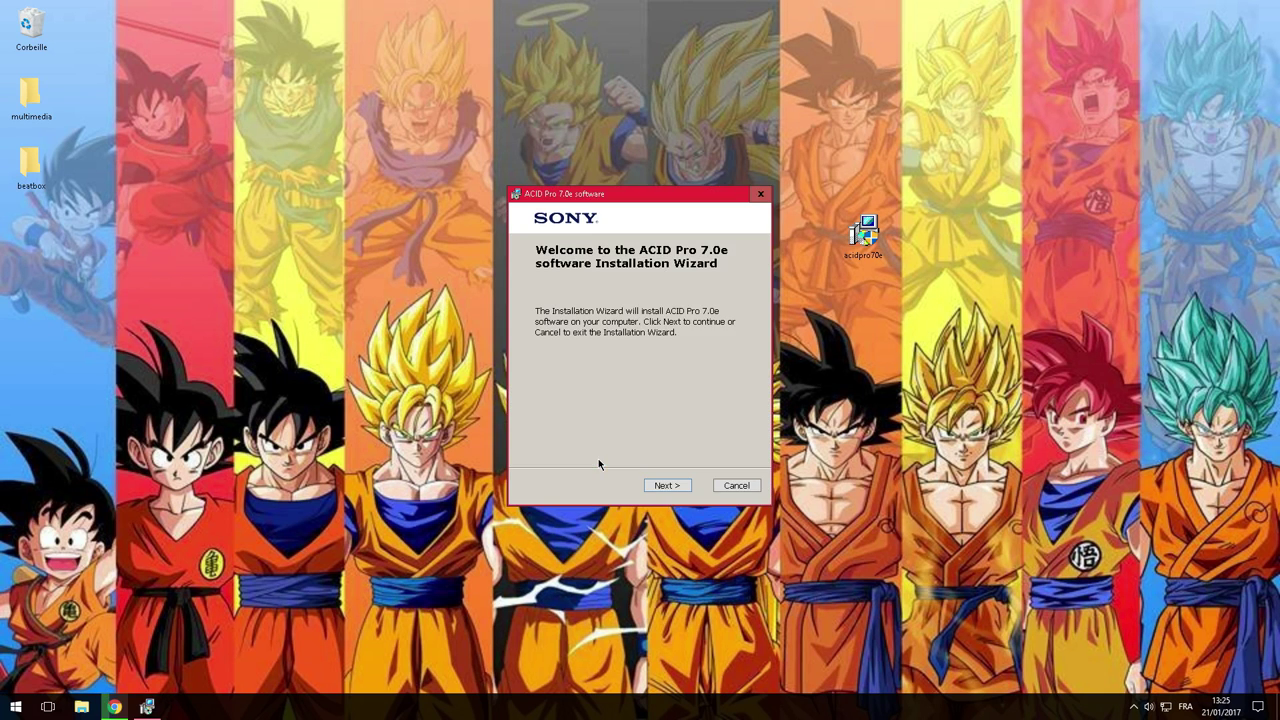
left_click(684, 485)
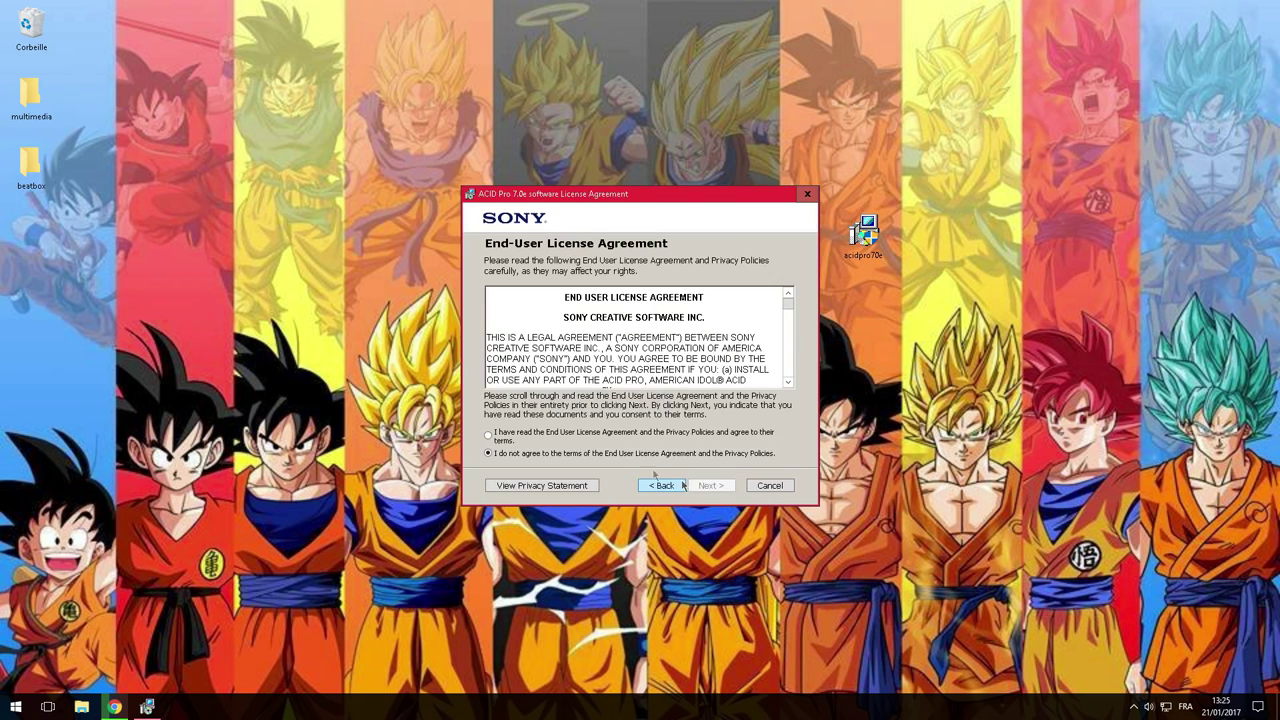
left_click(491, 433)
left_click_drag(789, 305, 789, 378)
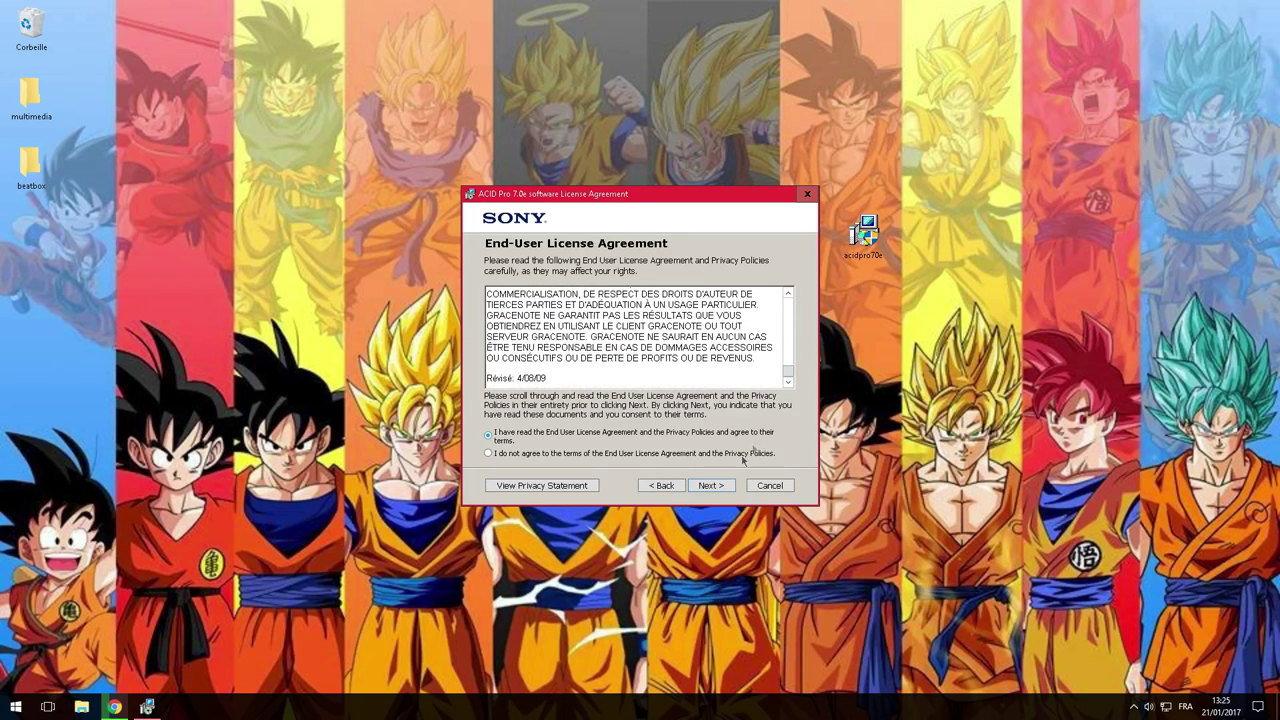
left_click(705, 486)
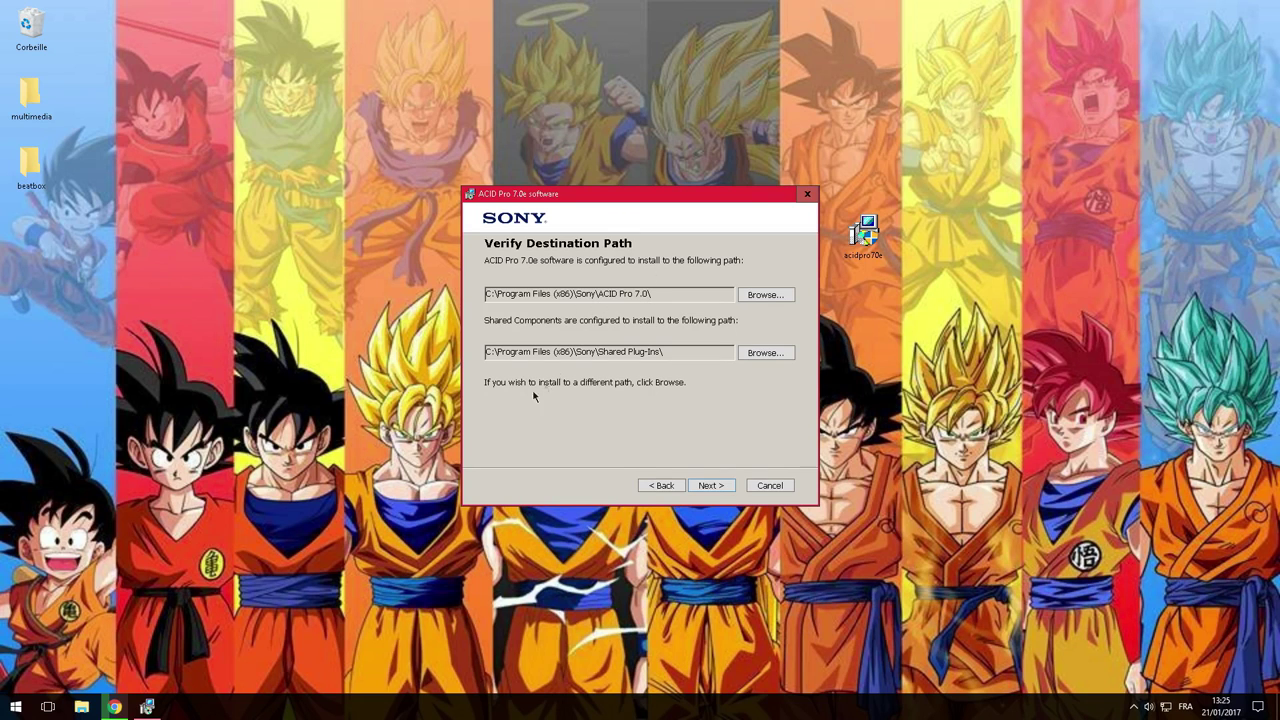
Set the ACID Pro 7.0e installation path to J:\Program Files (x86)\Sony acide pro7\.
left_click(756, 298)
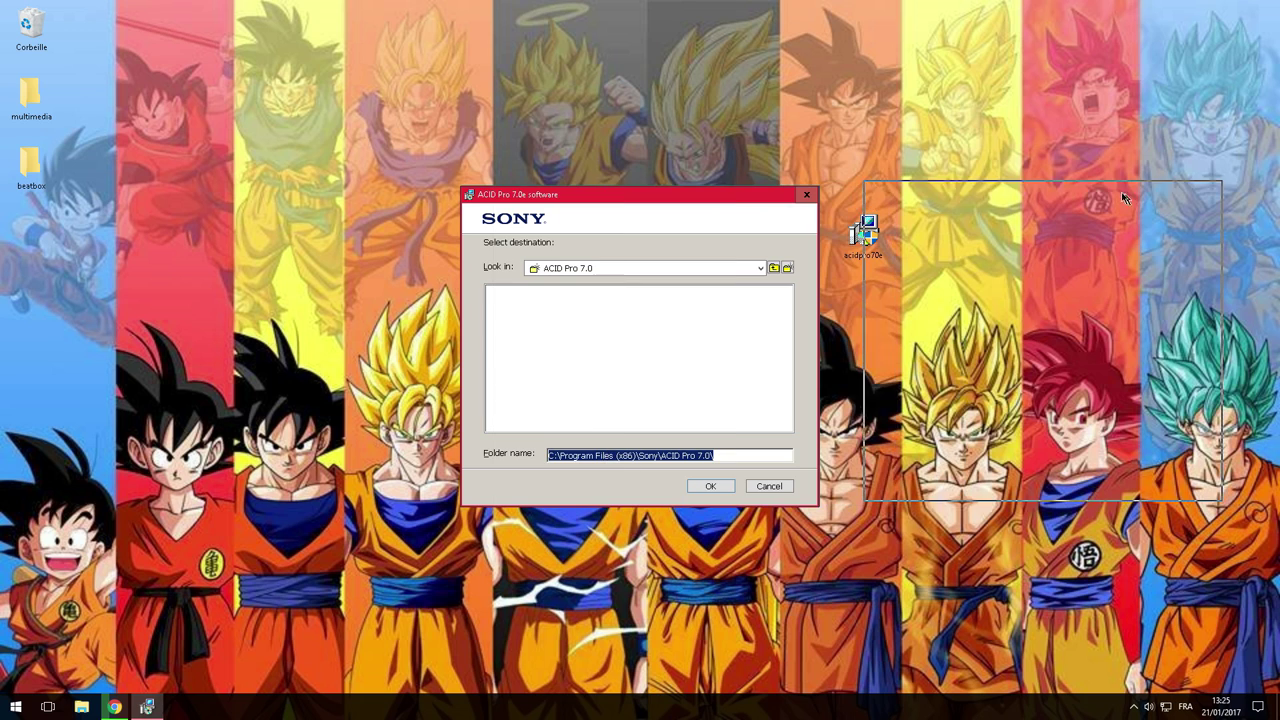
left_click_drag(727, 204, 1106, 190)
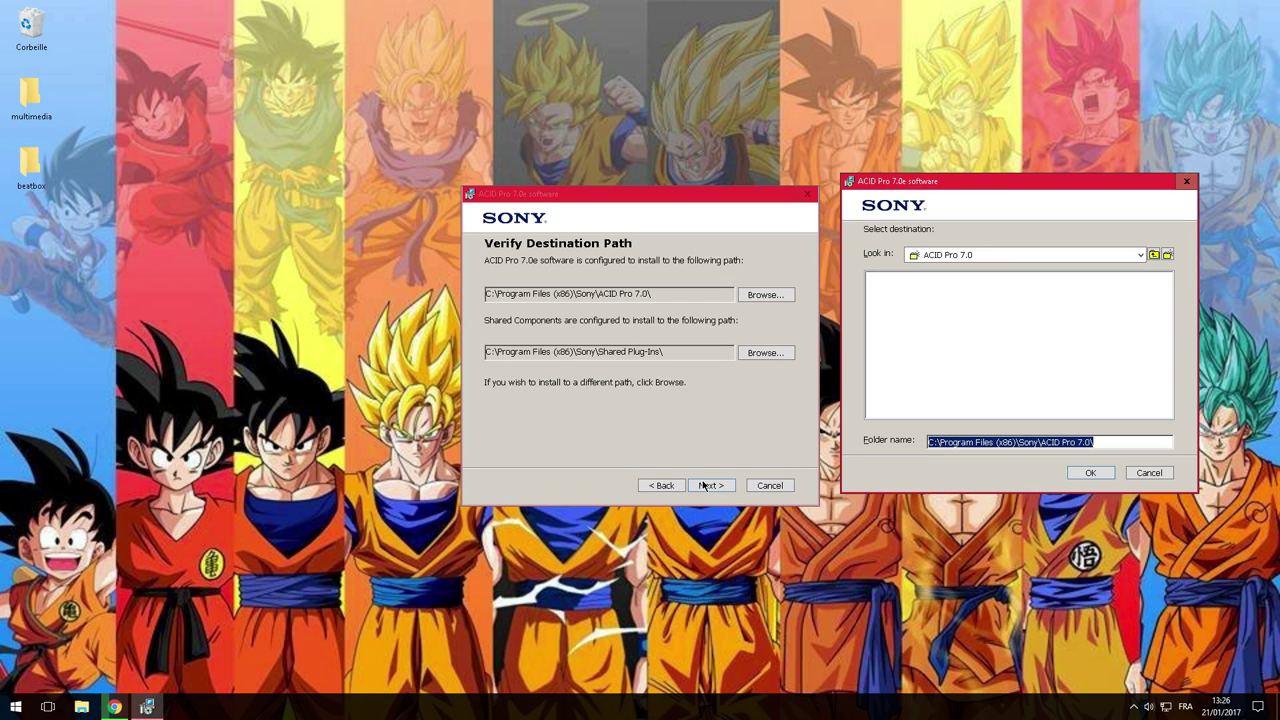
left_click(1094, 256)
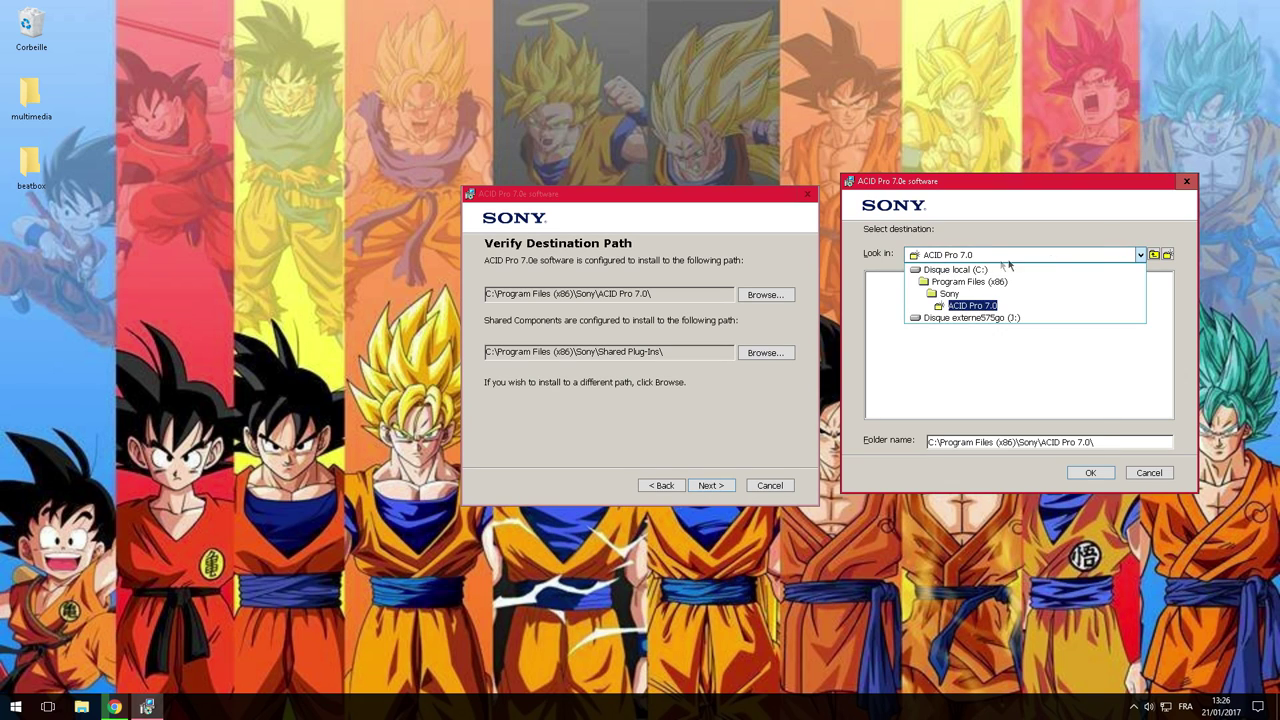
left_click(940, 318)
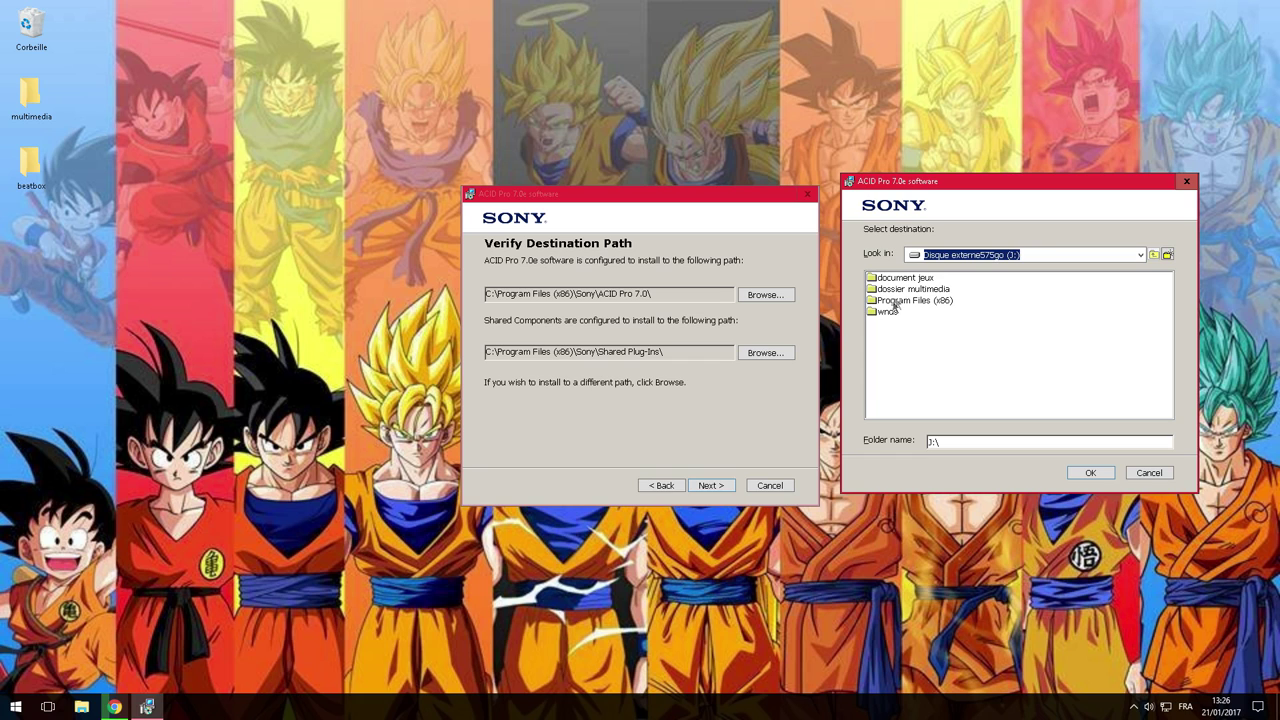
left_click(901, 301)
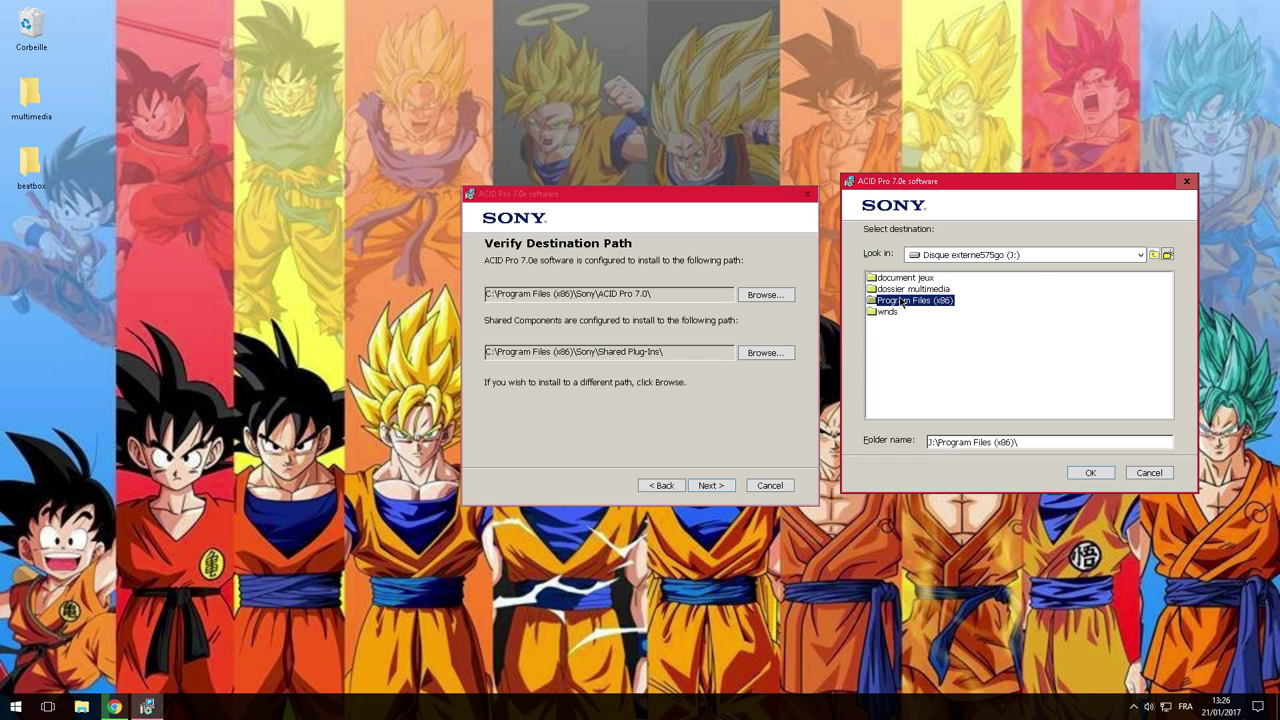
double_click(903, 301)
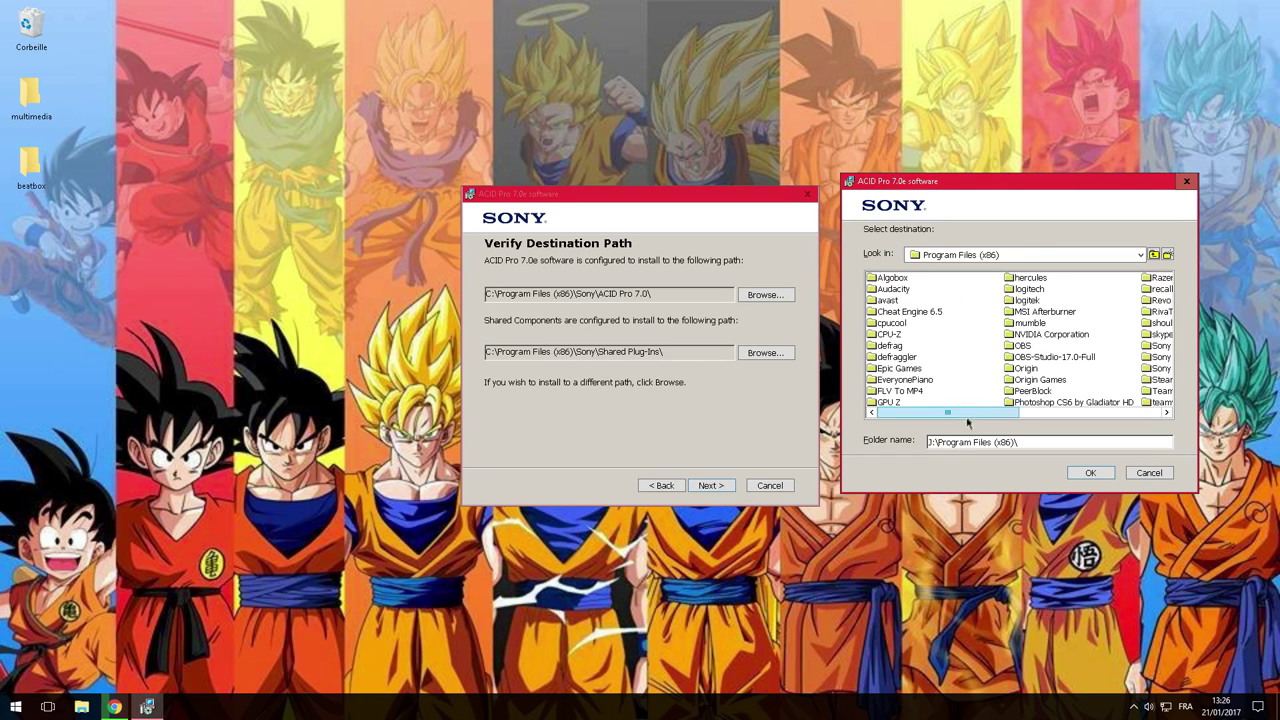
left_click_drag(963, 416, 1086, 416)
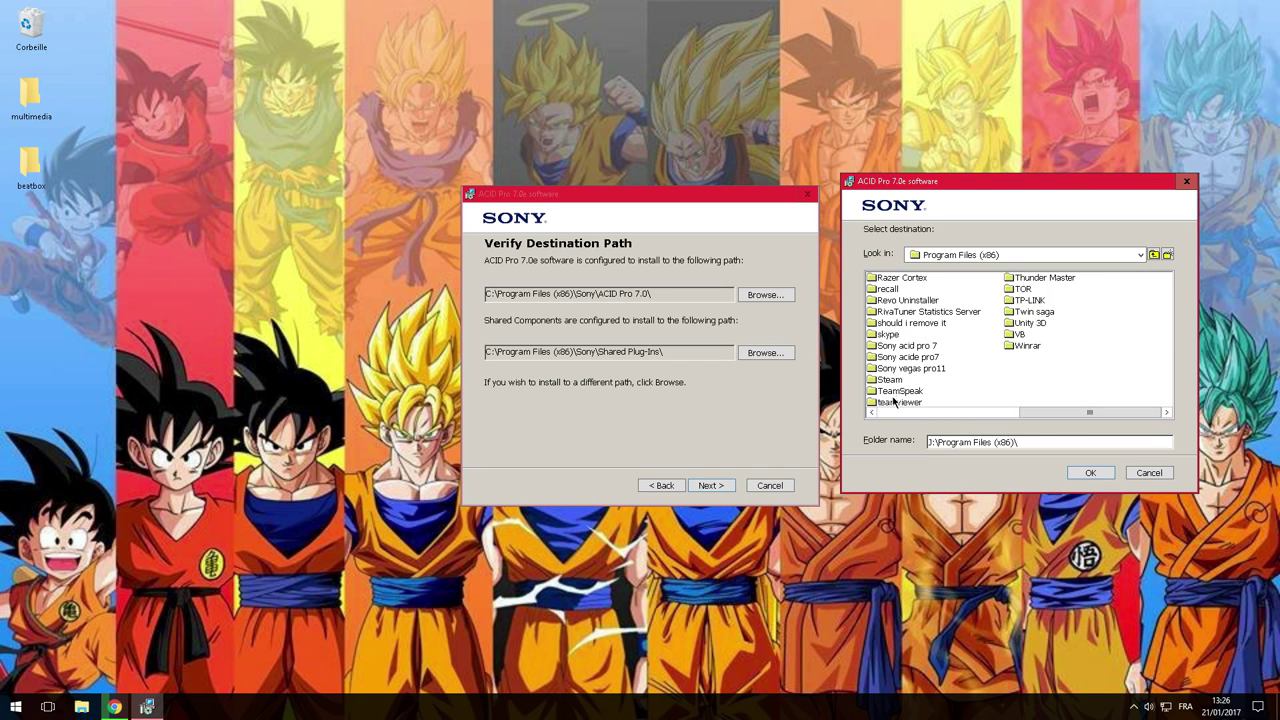
left_click(905, 358)
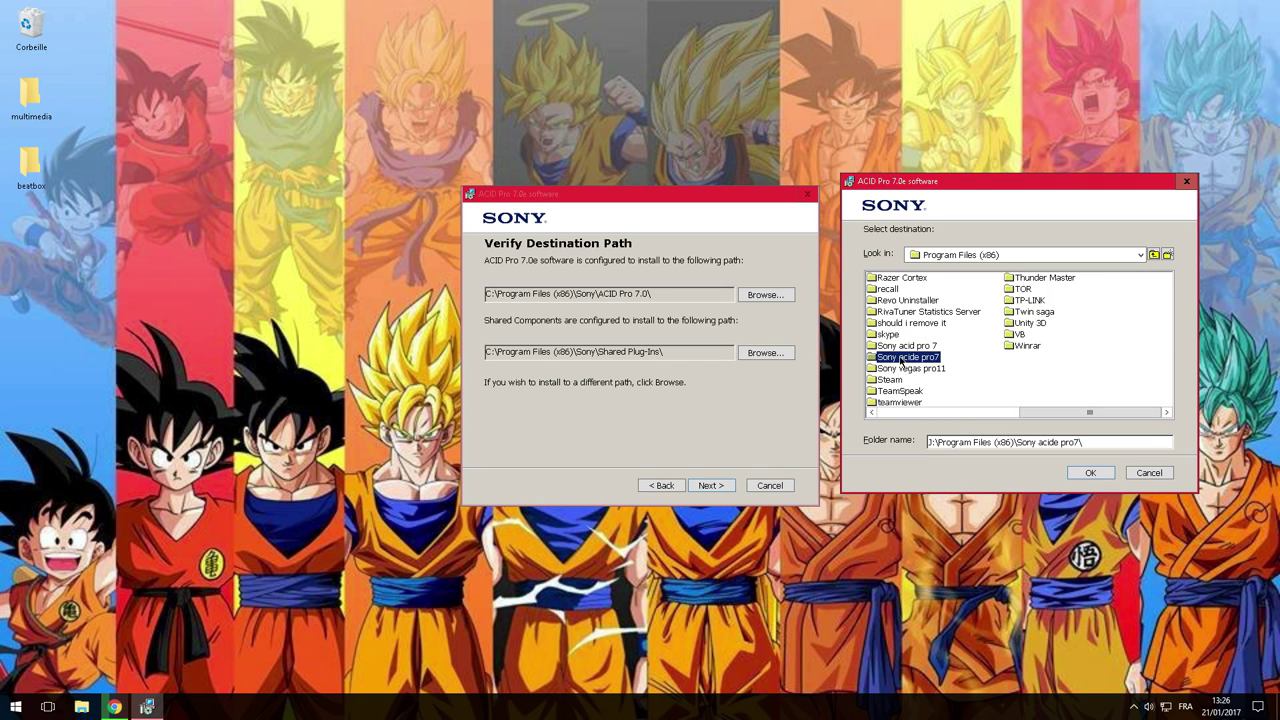
left_click(1077, 472)
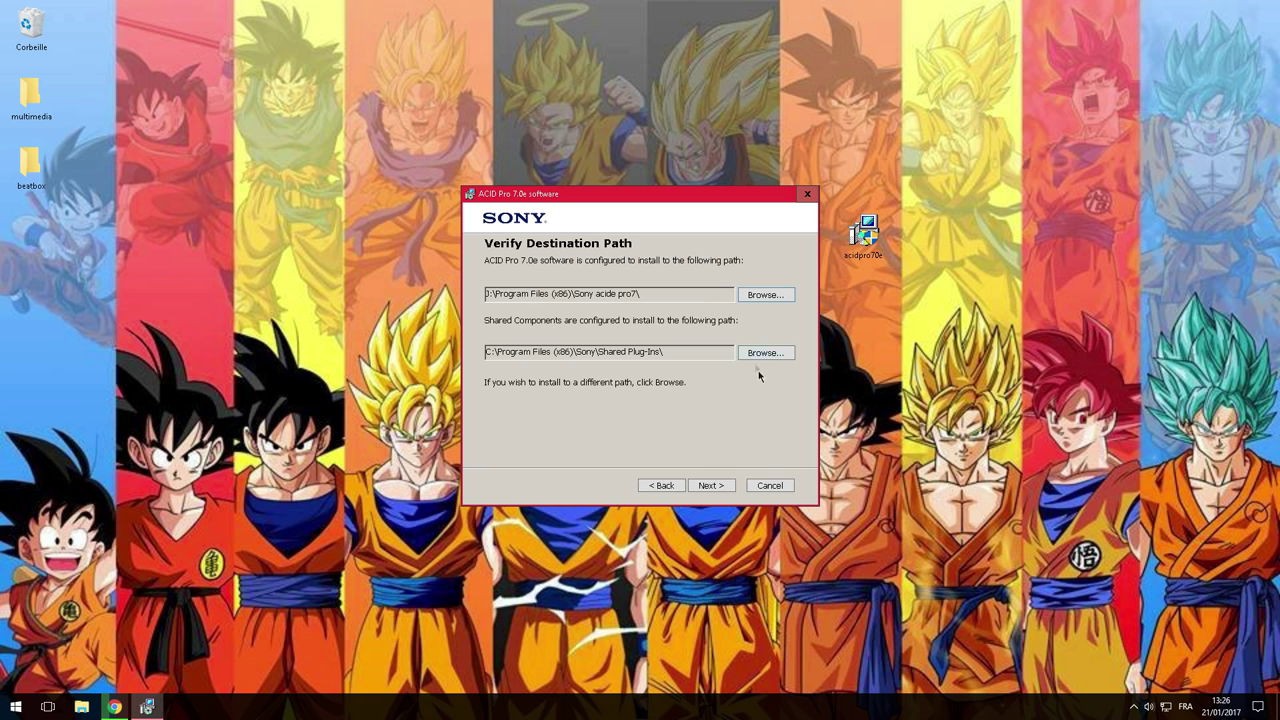
Set the Shared Components installation path to J:\Program Files (x86)\Sony acid pro 7\.
left_click(762, 353)
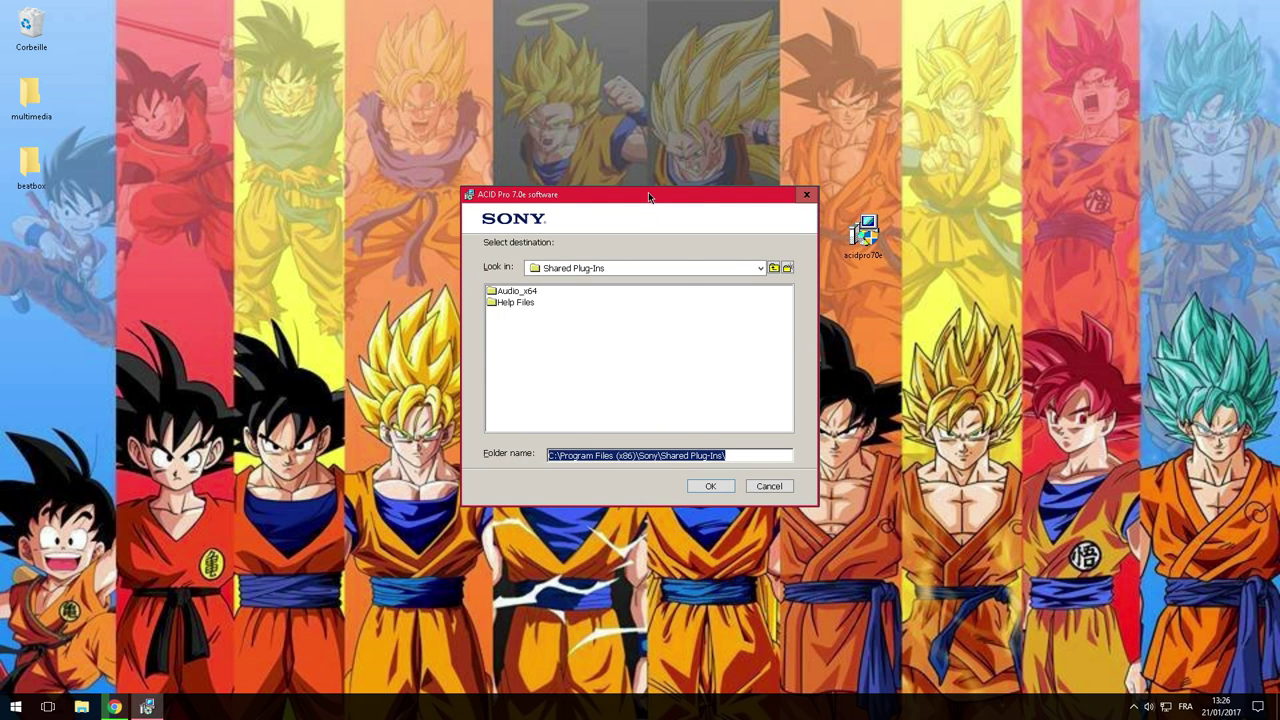
left_click_drag(646, 196, 1141, 208)
left_click_drag(1045, 210, 989, 216)
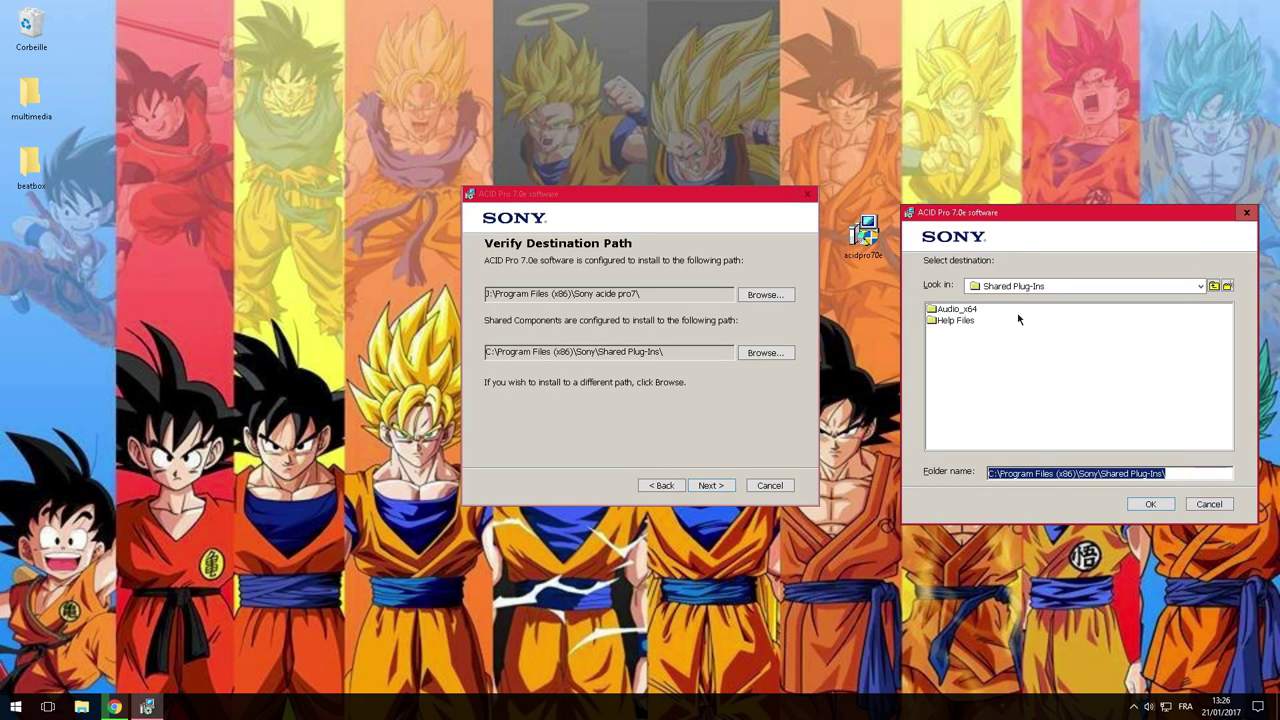
left_click(1085, 287)
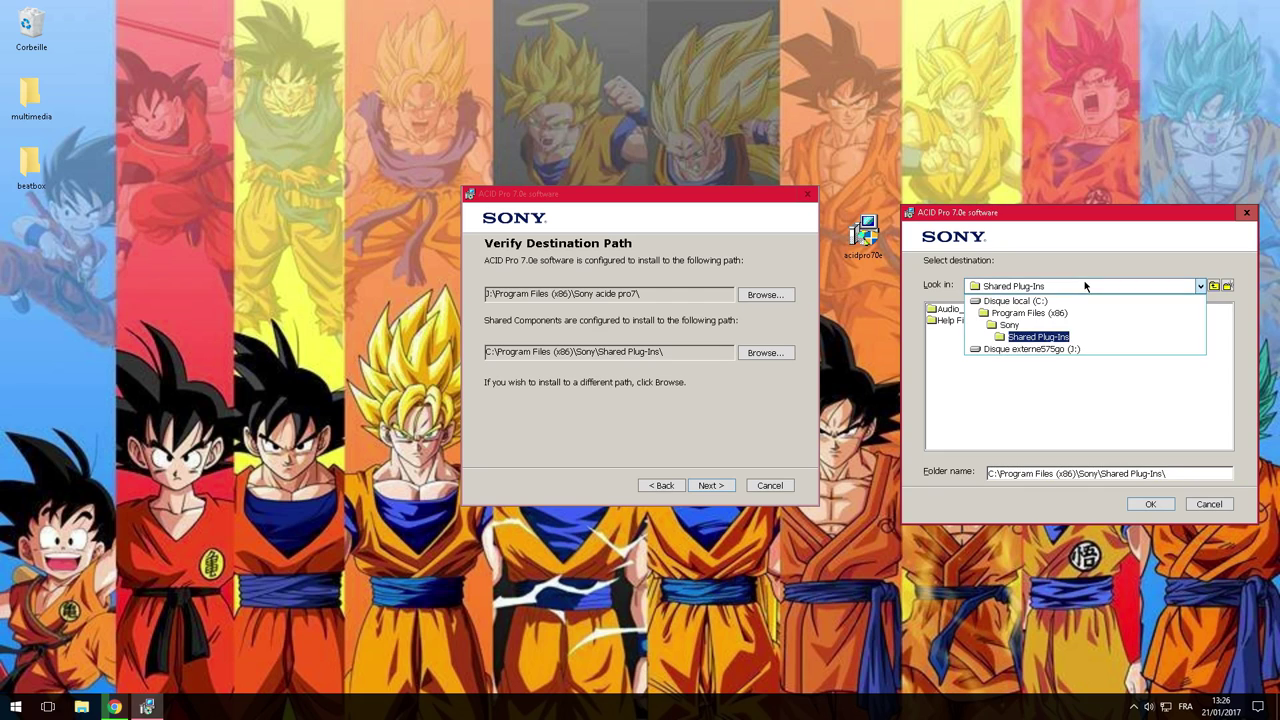
left_click(1037, 350)
left_click(980, 332)
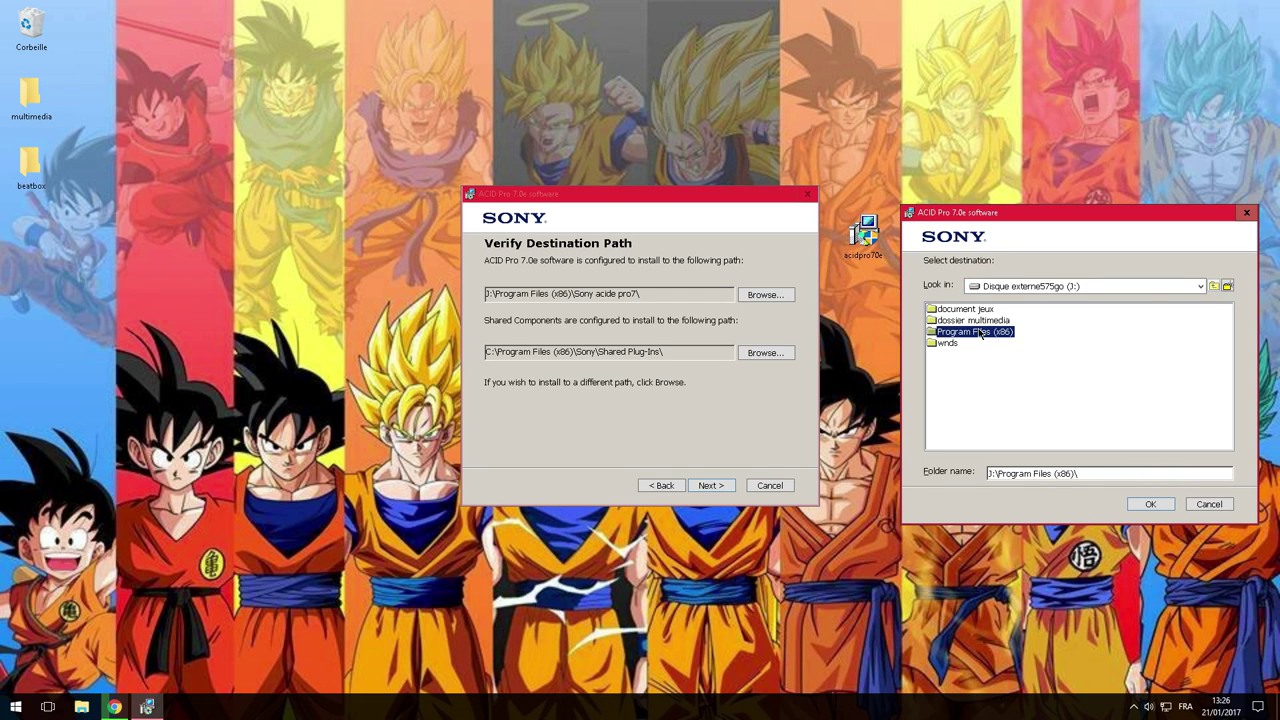
double_click(980, 332)
scroll(1056, 428, "right", 5)
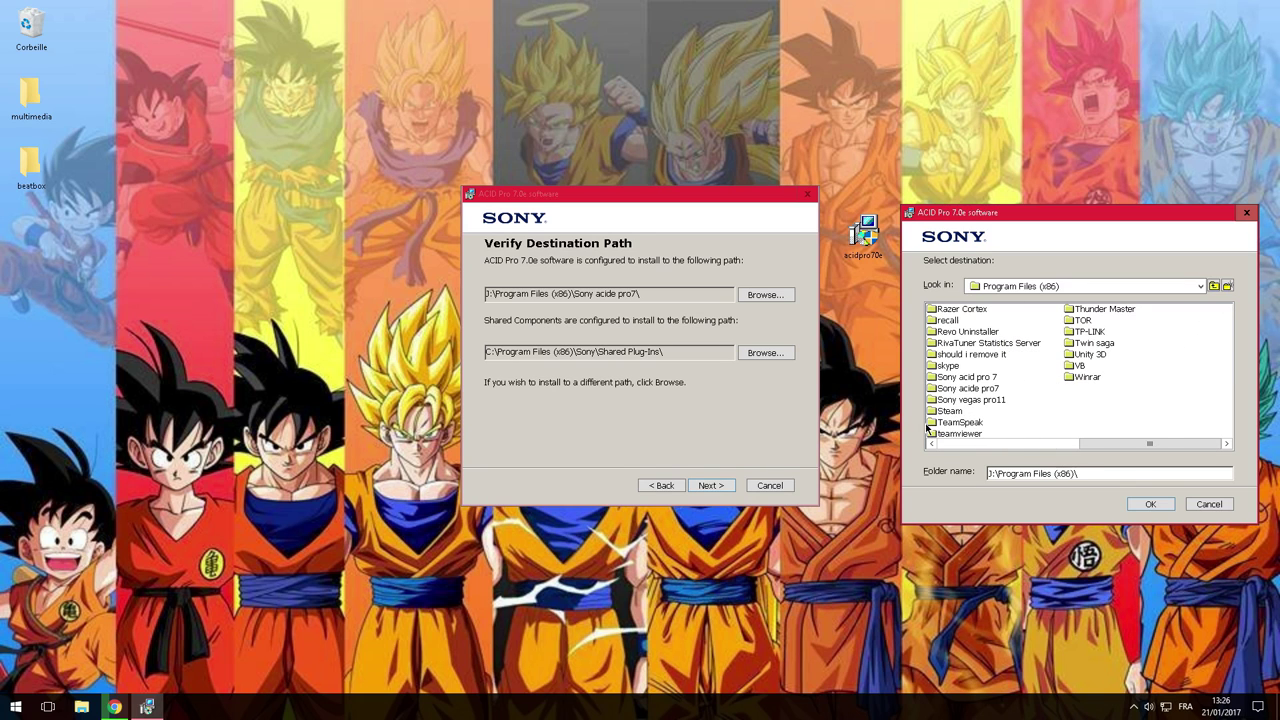
double_click(953, 378)
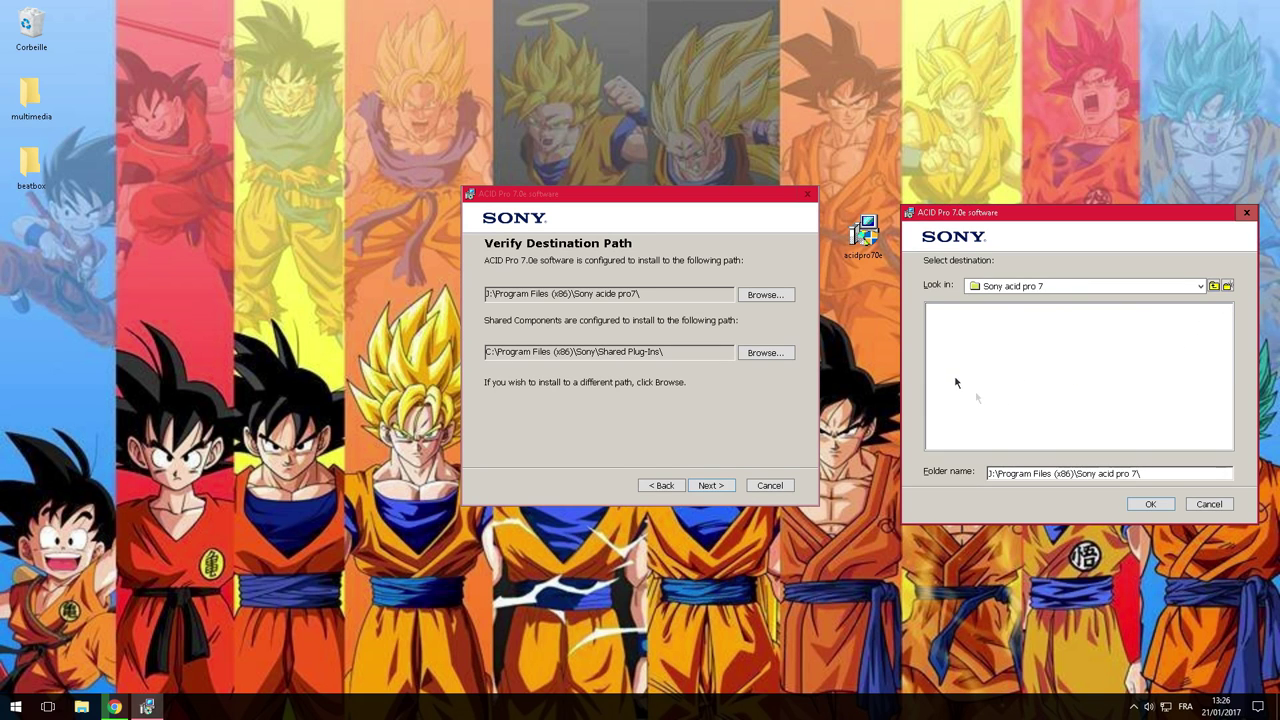
left_click(1149, 505)
Install ACID Pro 7.0e with a desktop shortcut and finish the Installation Wizard.
left_click(707, 485)
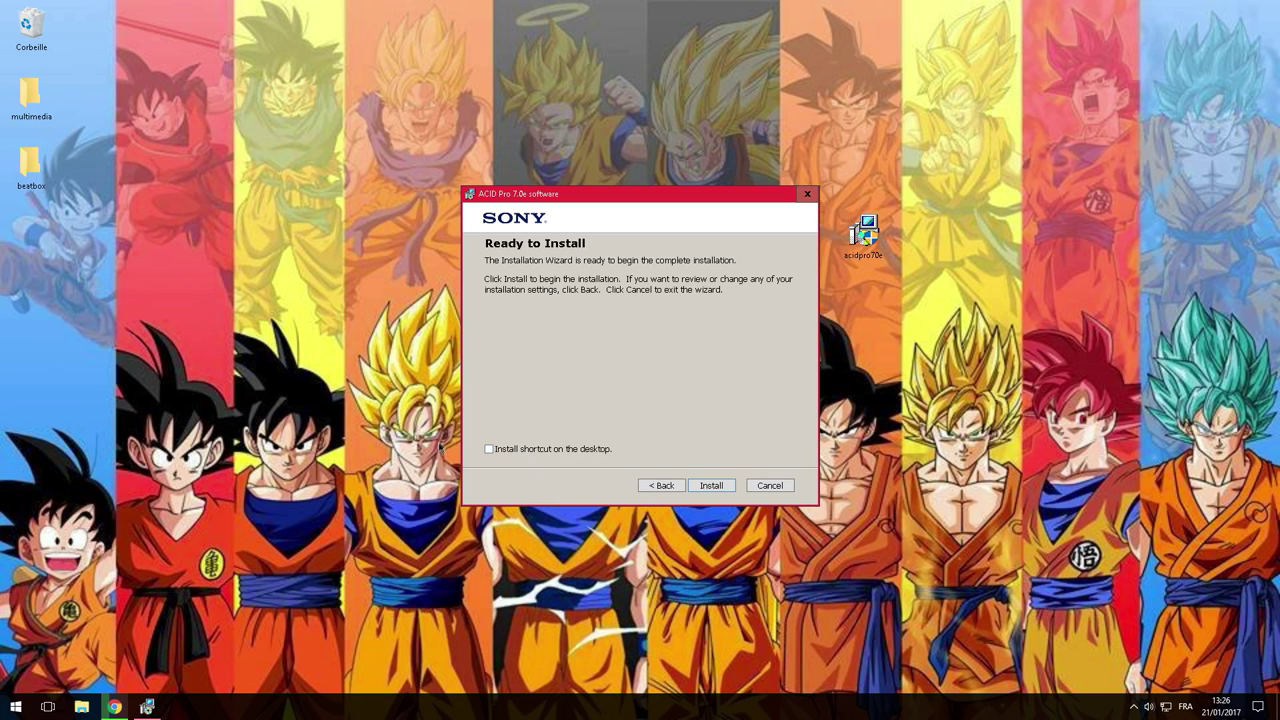
left_click(490, 449)
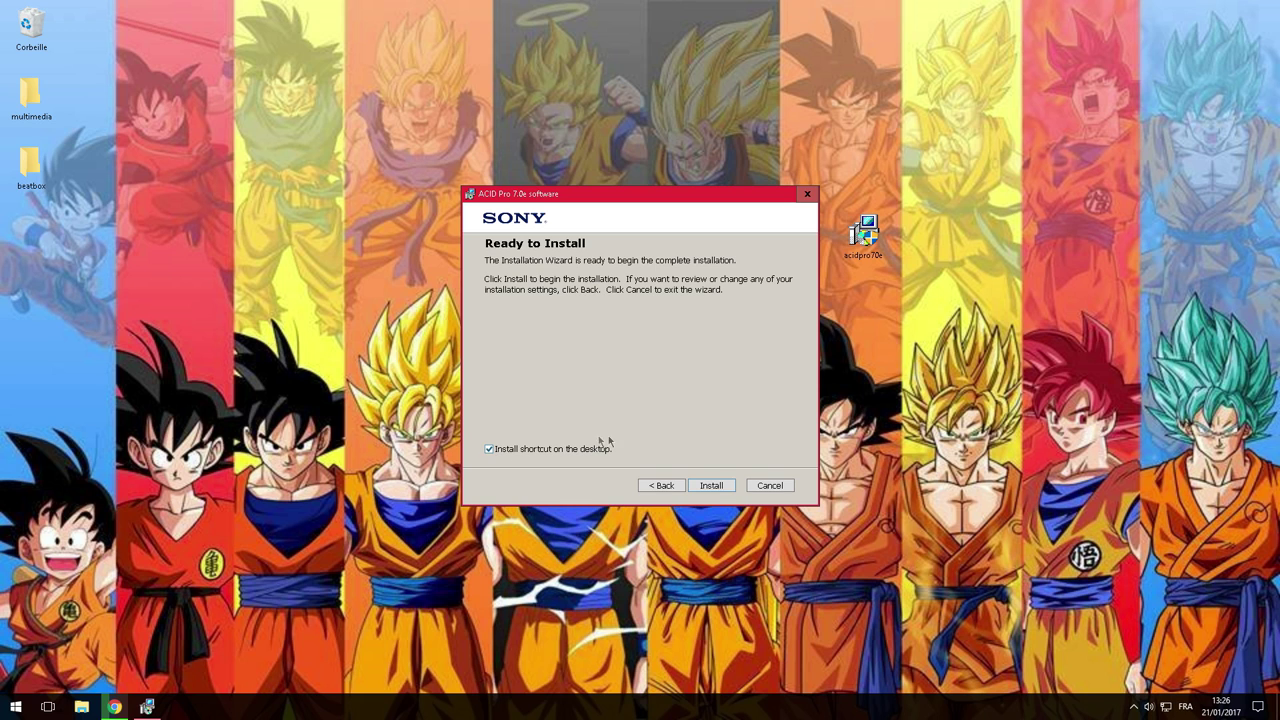
left_click(712, 486)
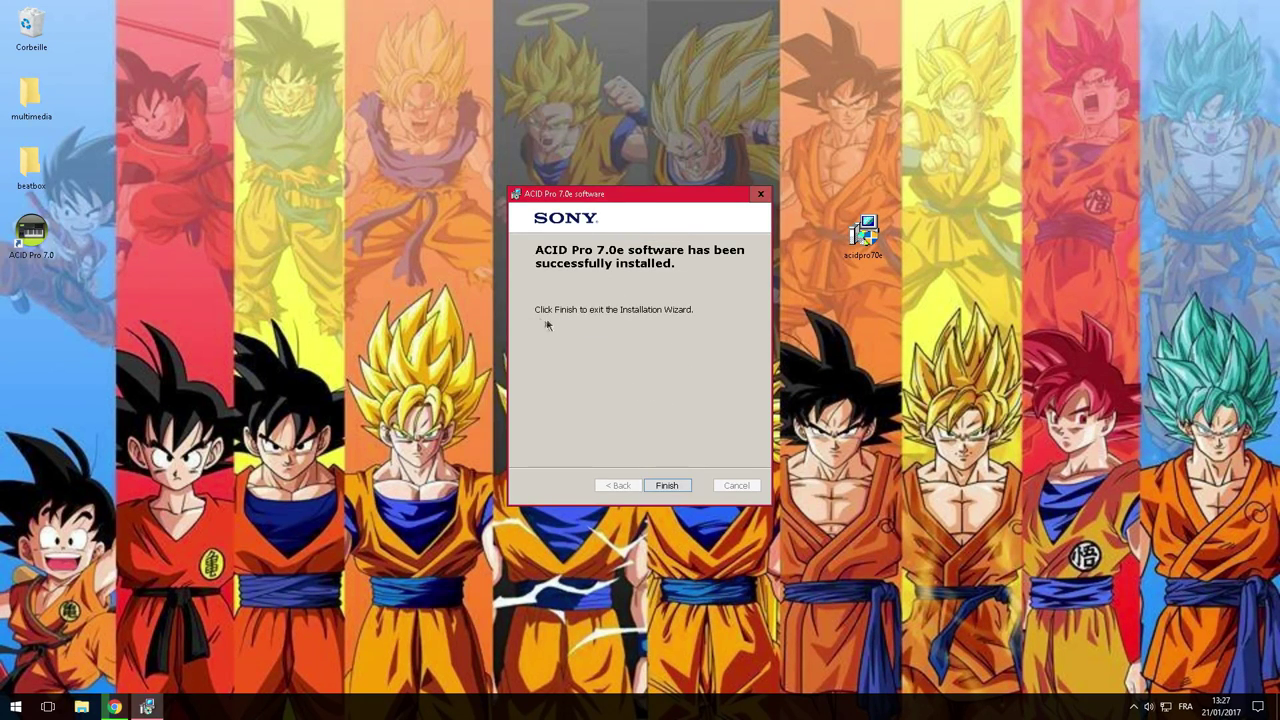
left_click(677, 486)
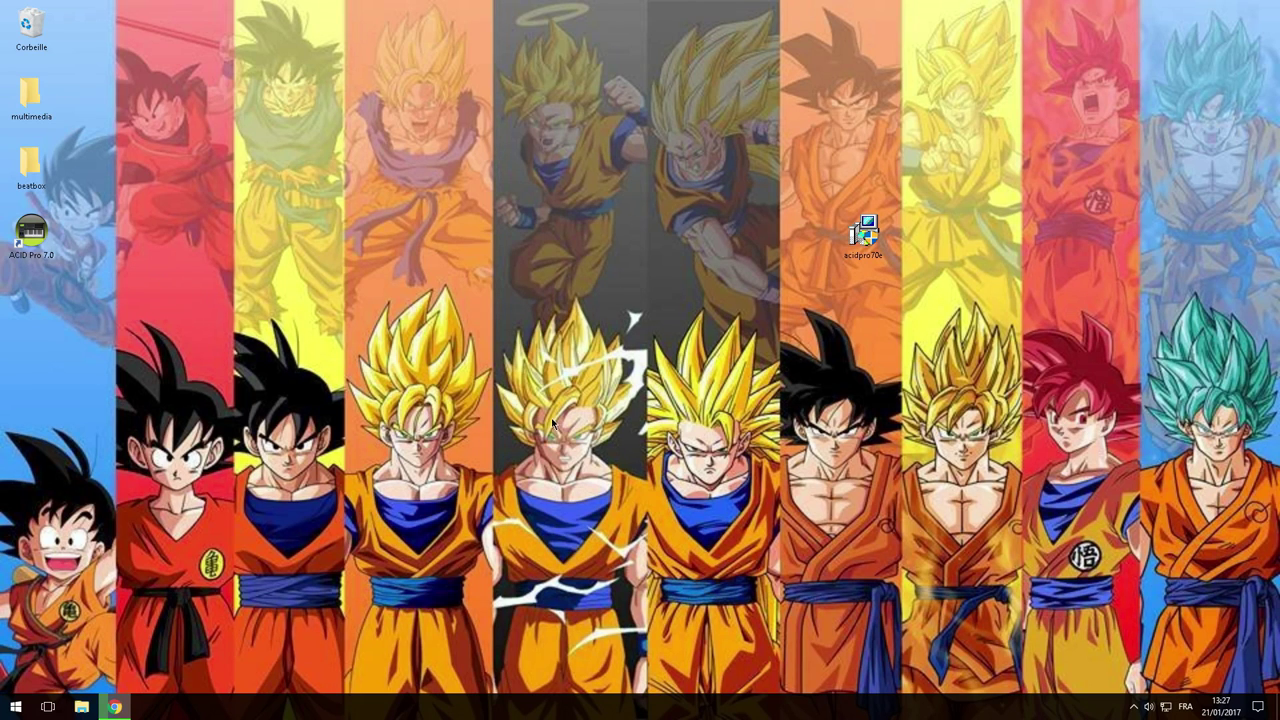
Open the Téléchargements folder and select the Keygen application.
right_click(87, 703)
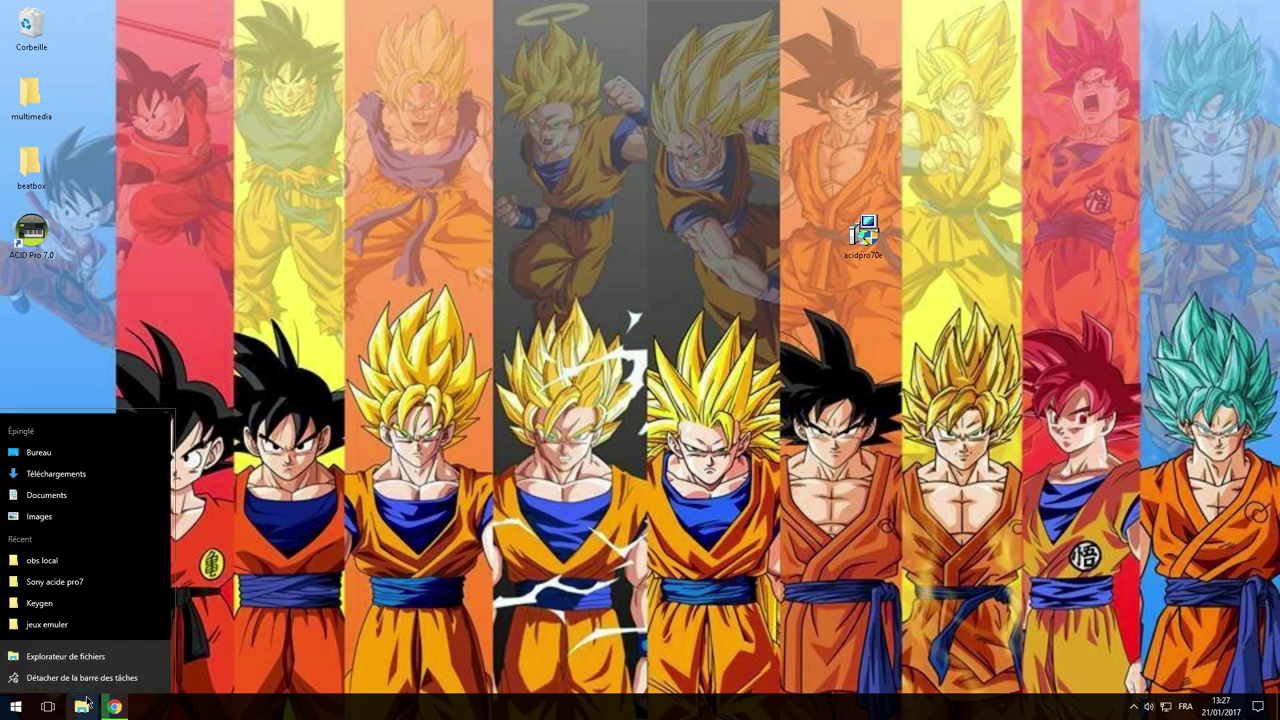
left_click(59, 472)
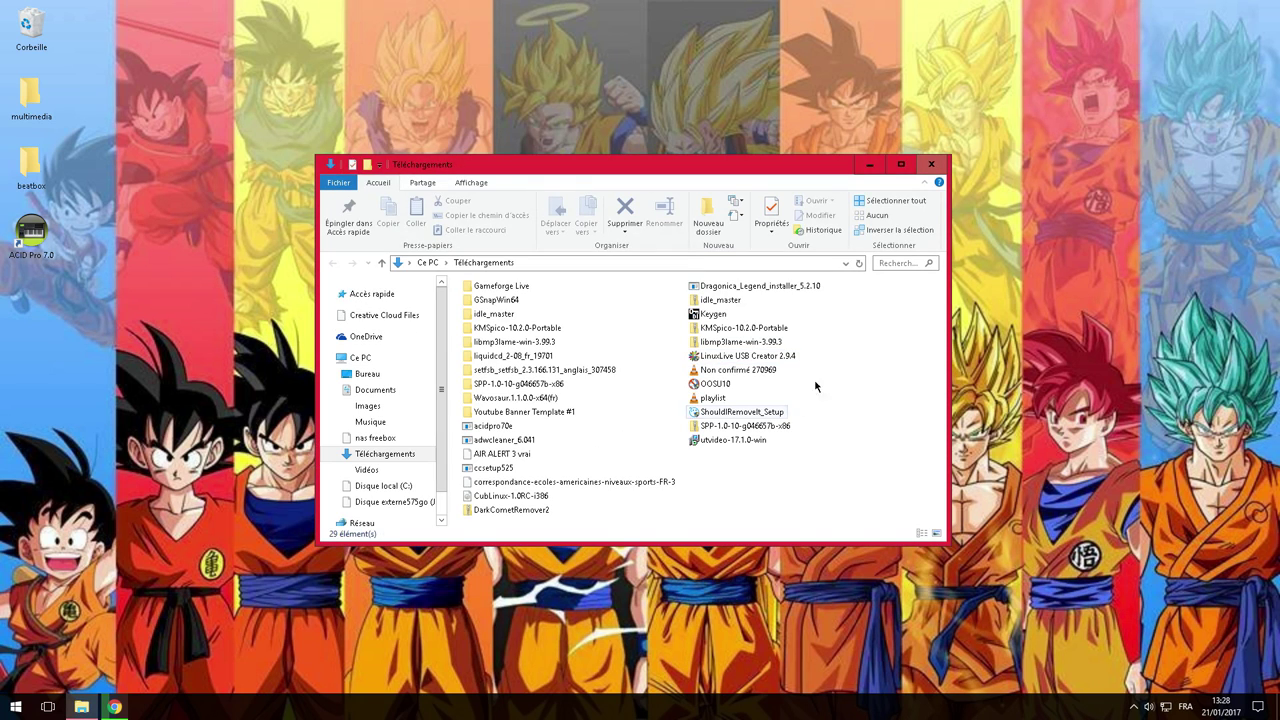
left_click(714, 315)
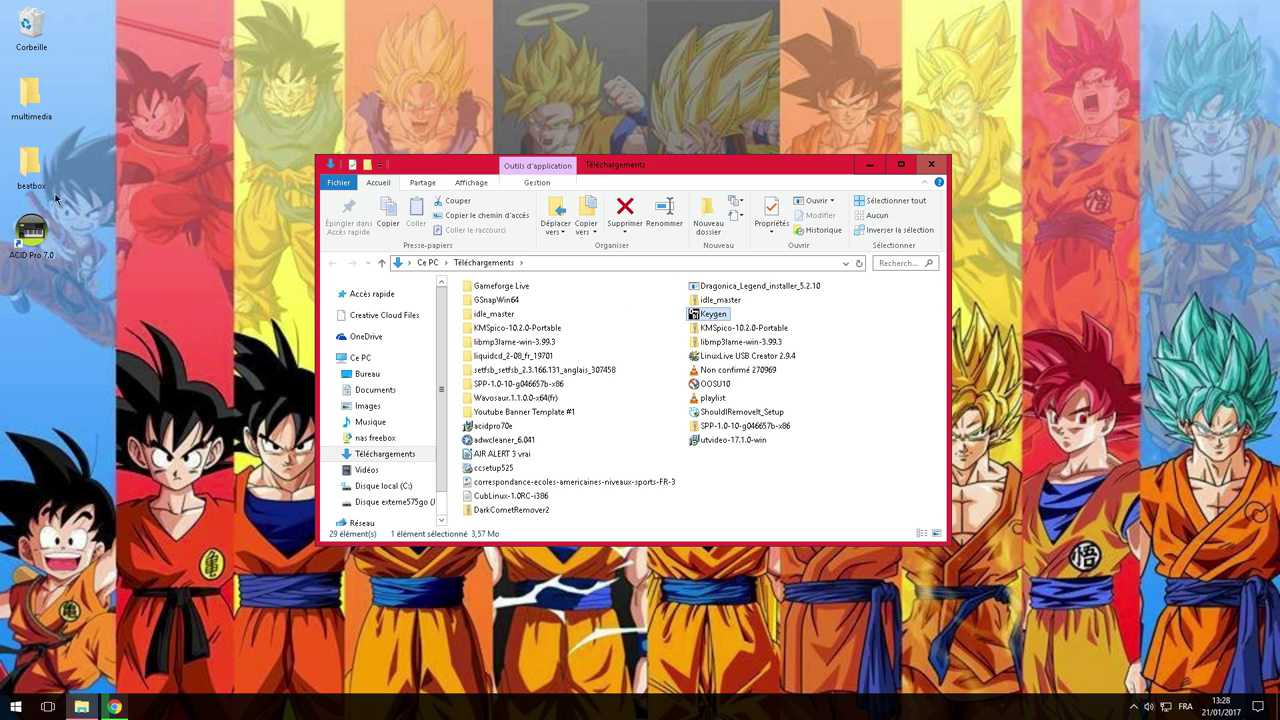
left_click_drag(712, 316, 686, 125)
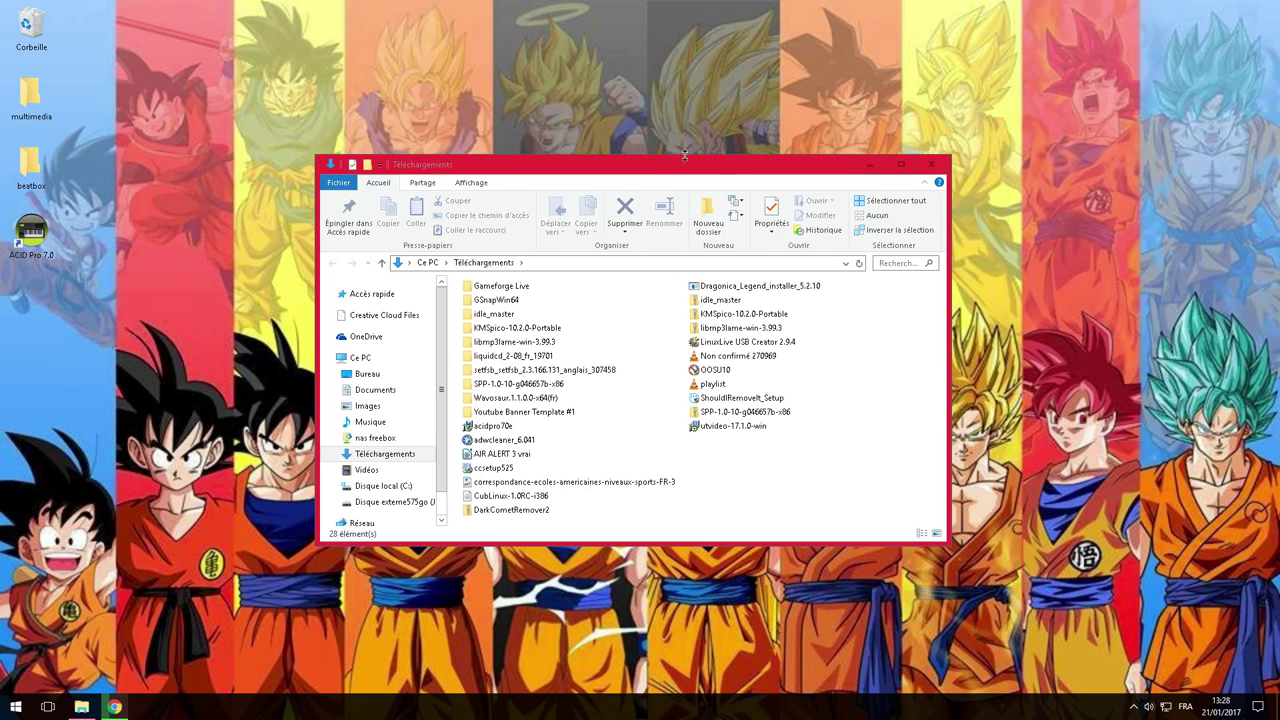
left_click(866, 164)
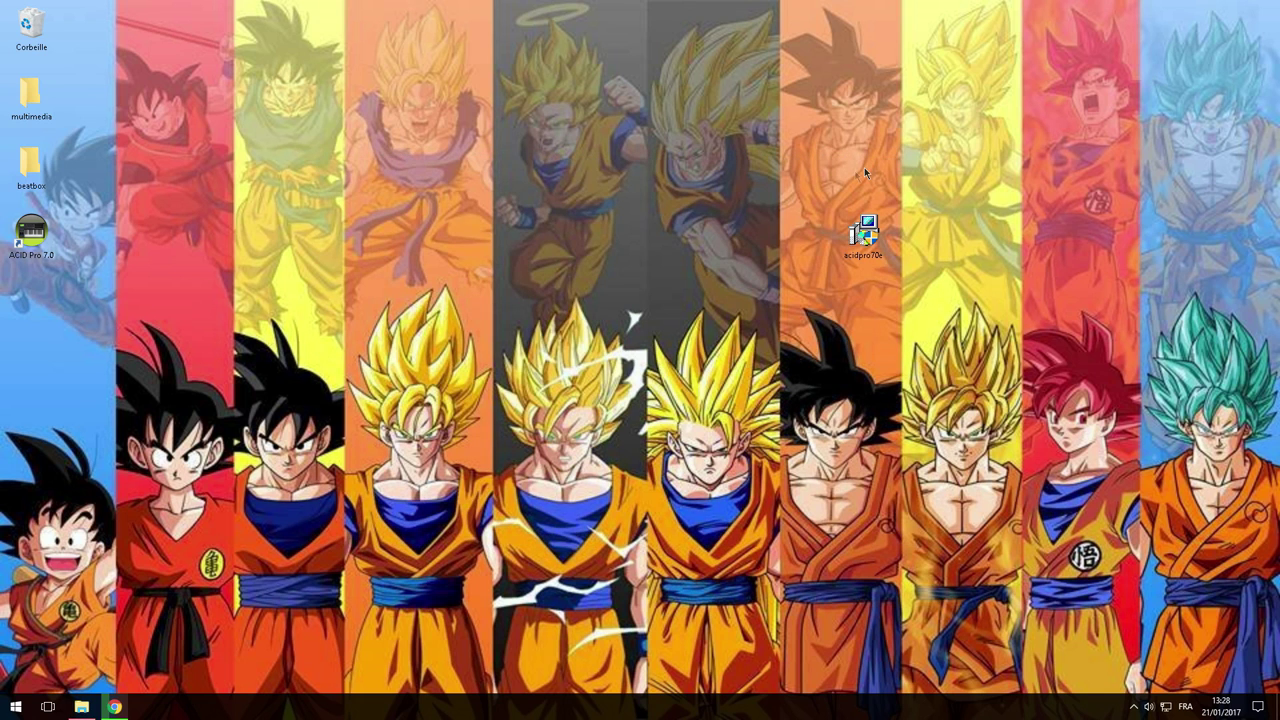
left_click(100, 703)
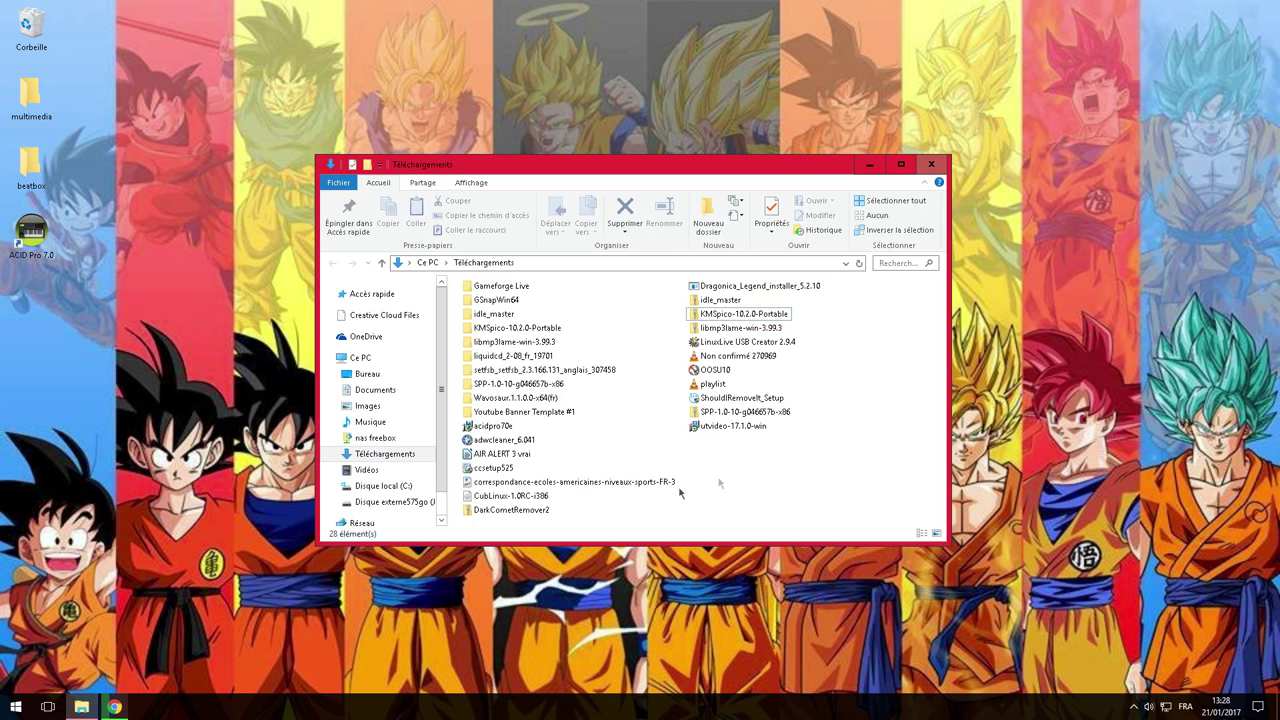
right_click(750, 466)
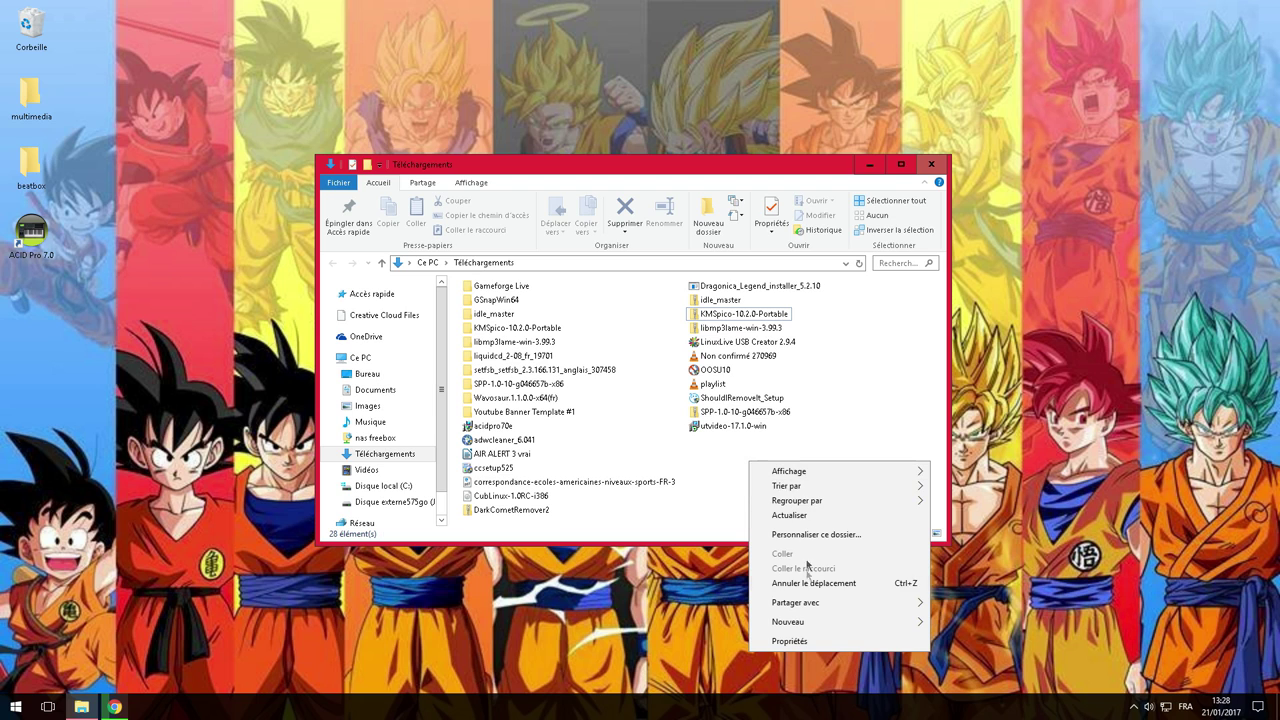
left_click(799, 578)
Copy the Keygen application from the Téléchargements folder and close the folder window.
right_click(714, 440)
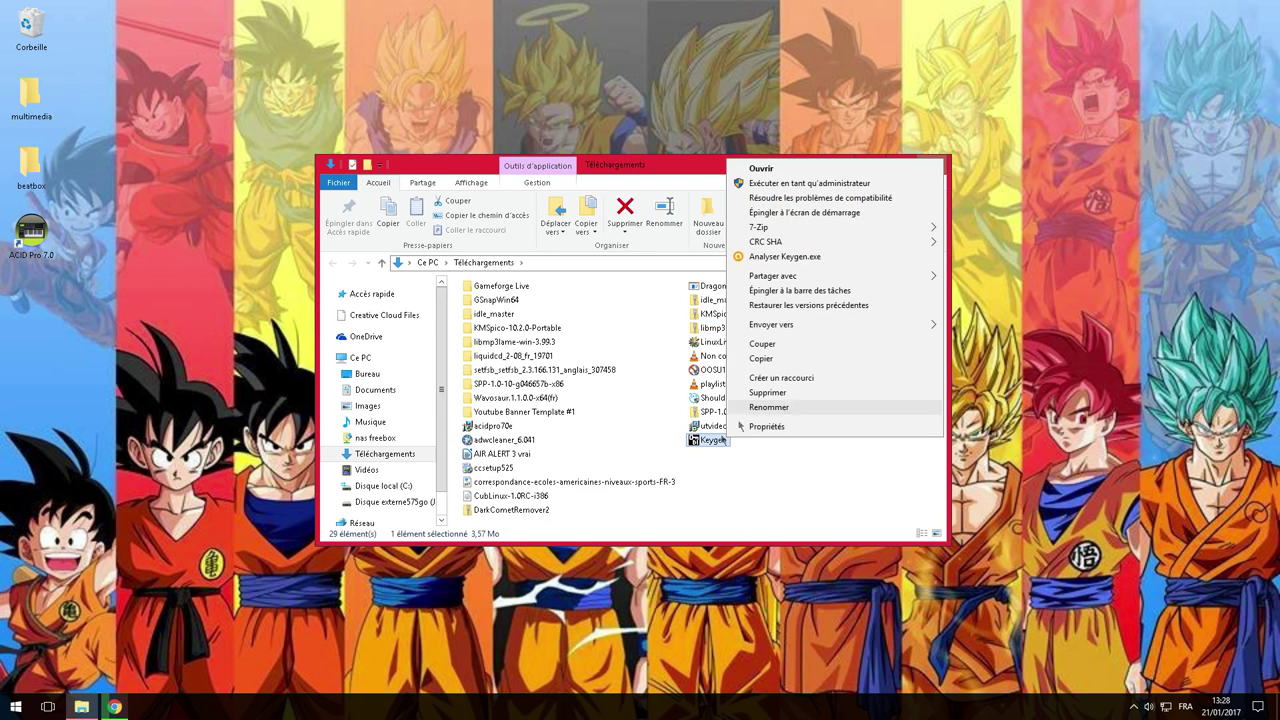
left_click(791, 359)
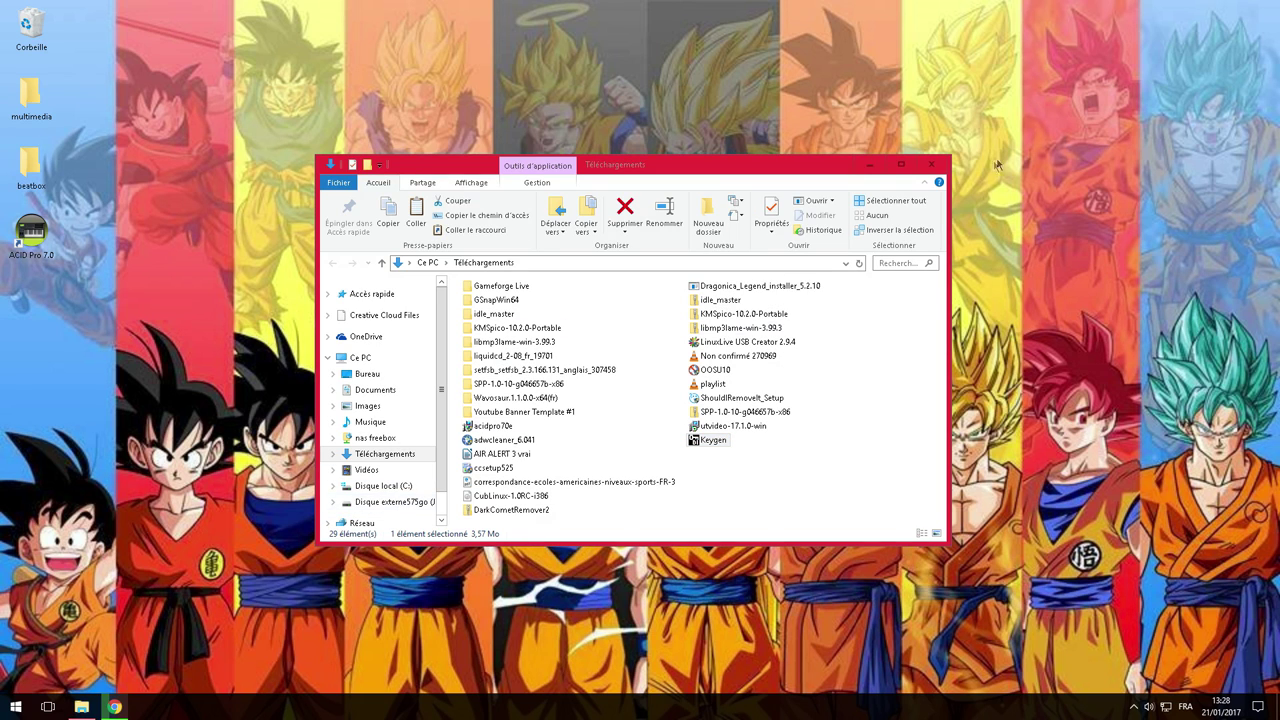
left_click(931, 164)
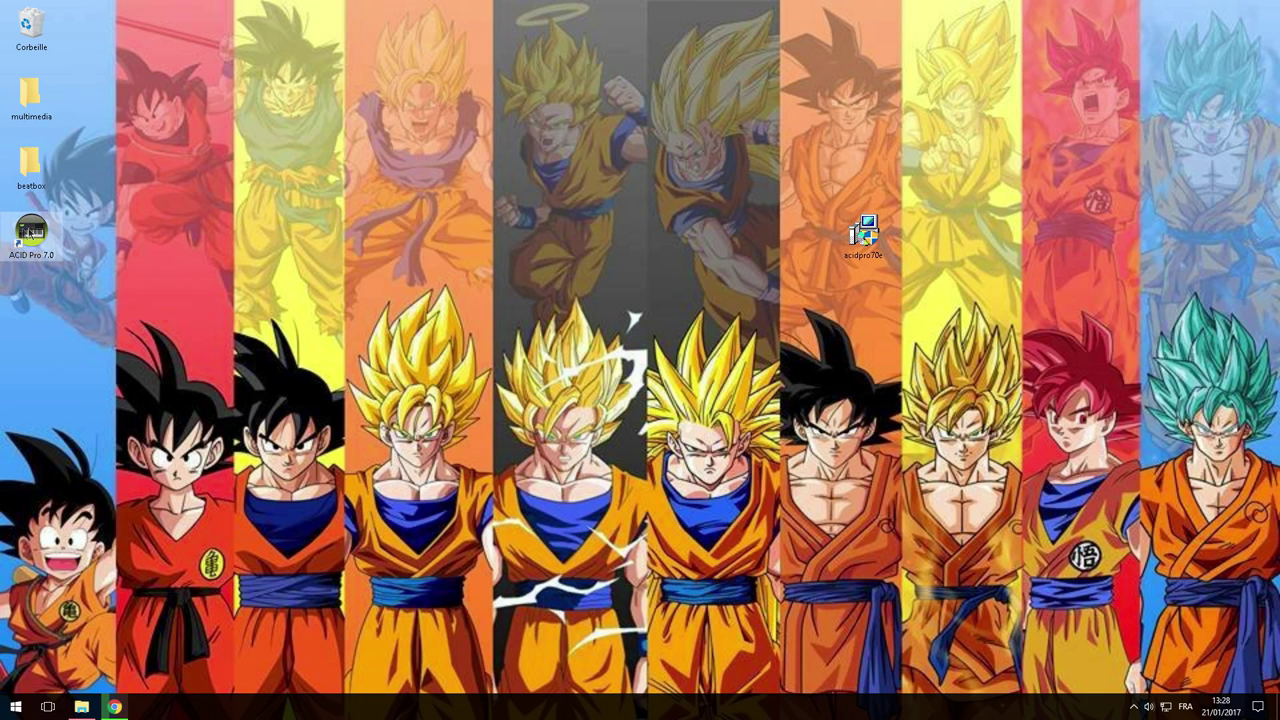
Paste Keygen into the folder containing the ACID Pro 7.0 shortcut's target, replacing the existing Keygen.exe, and locate the file there.
right_click(32, 230)
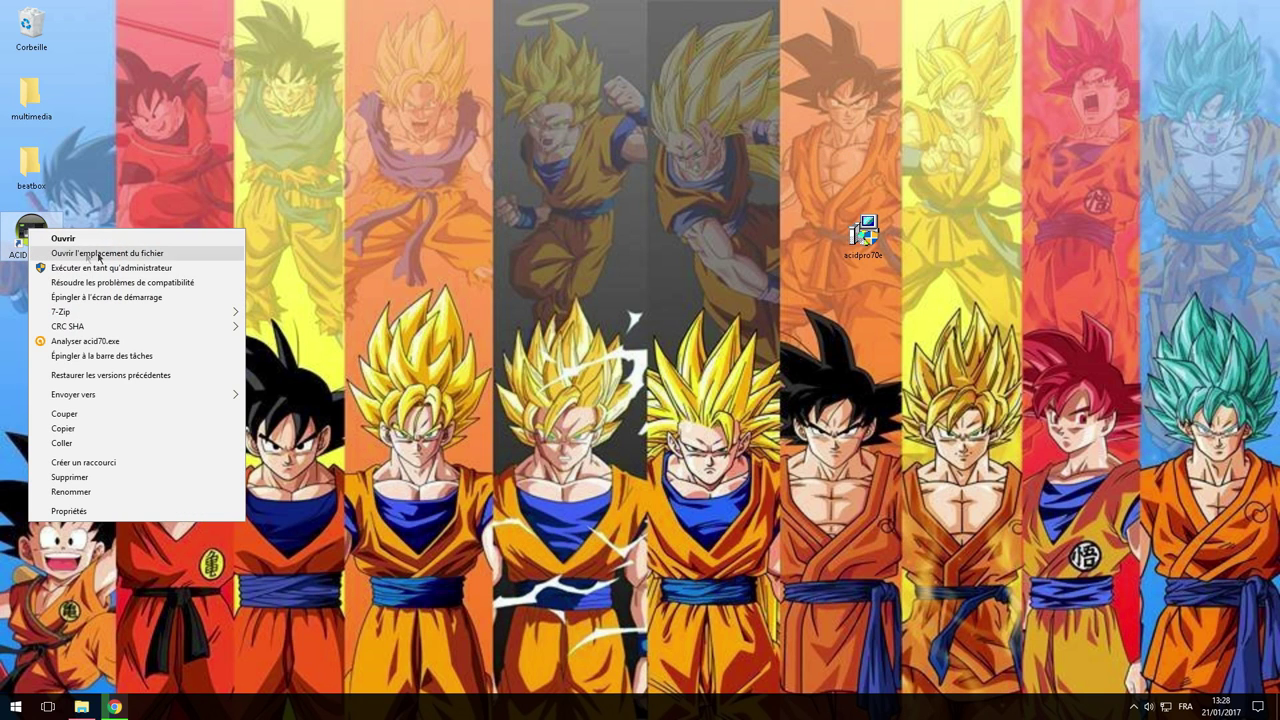
left_click(174, 254)
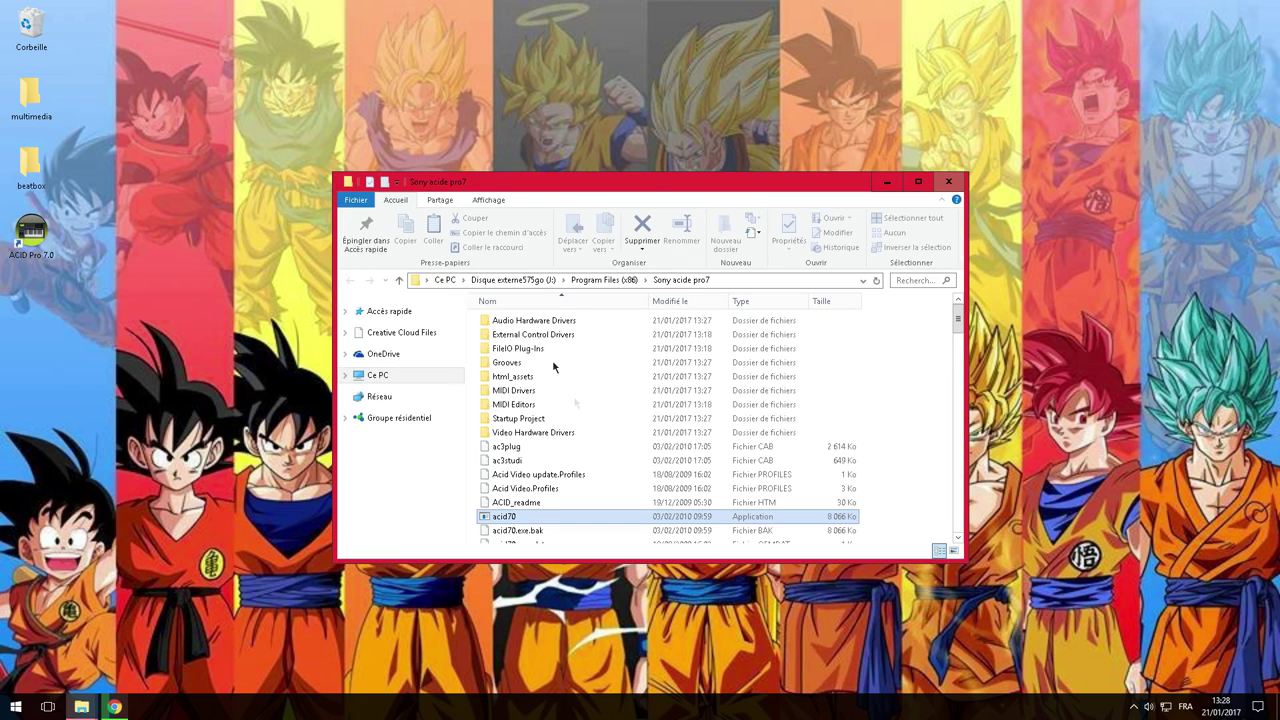
scroll(925, 458, "down", 6)
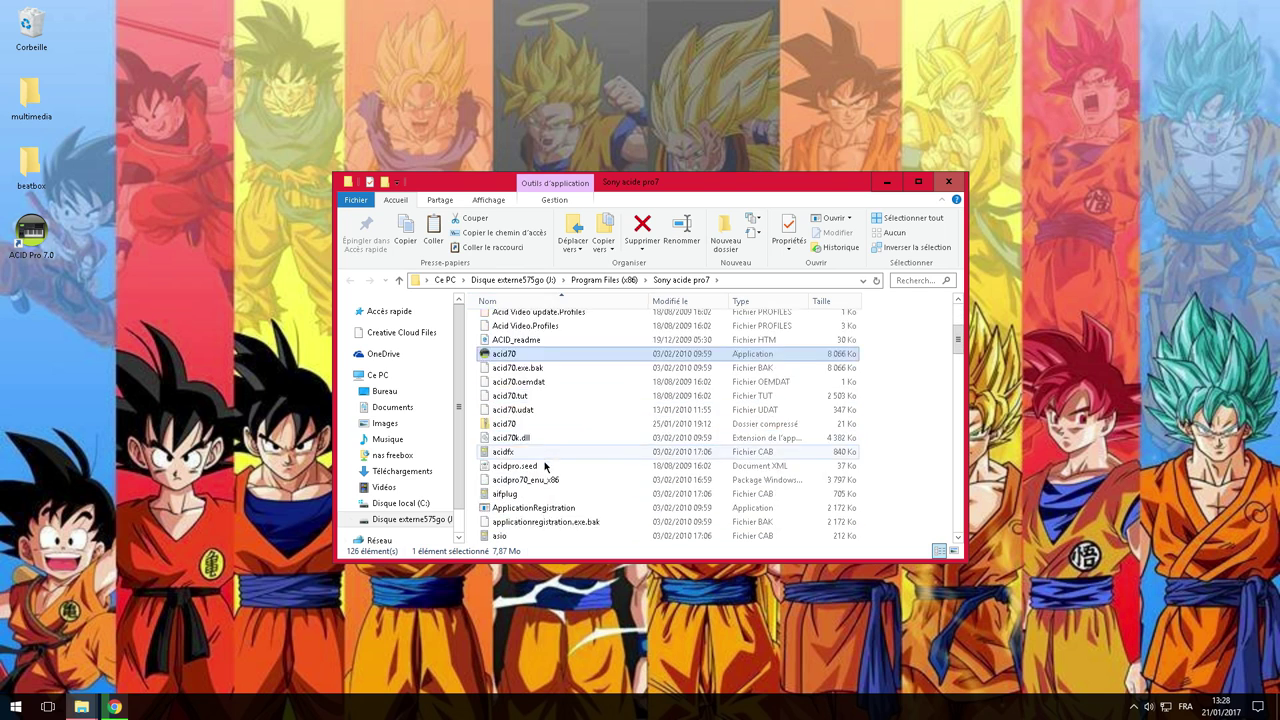
right_click(925, 410)
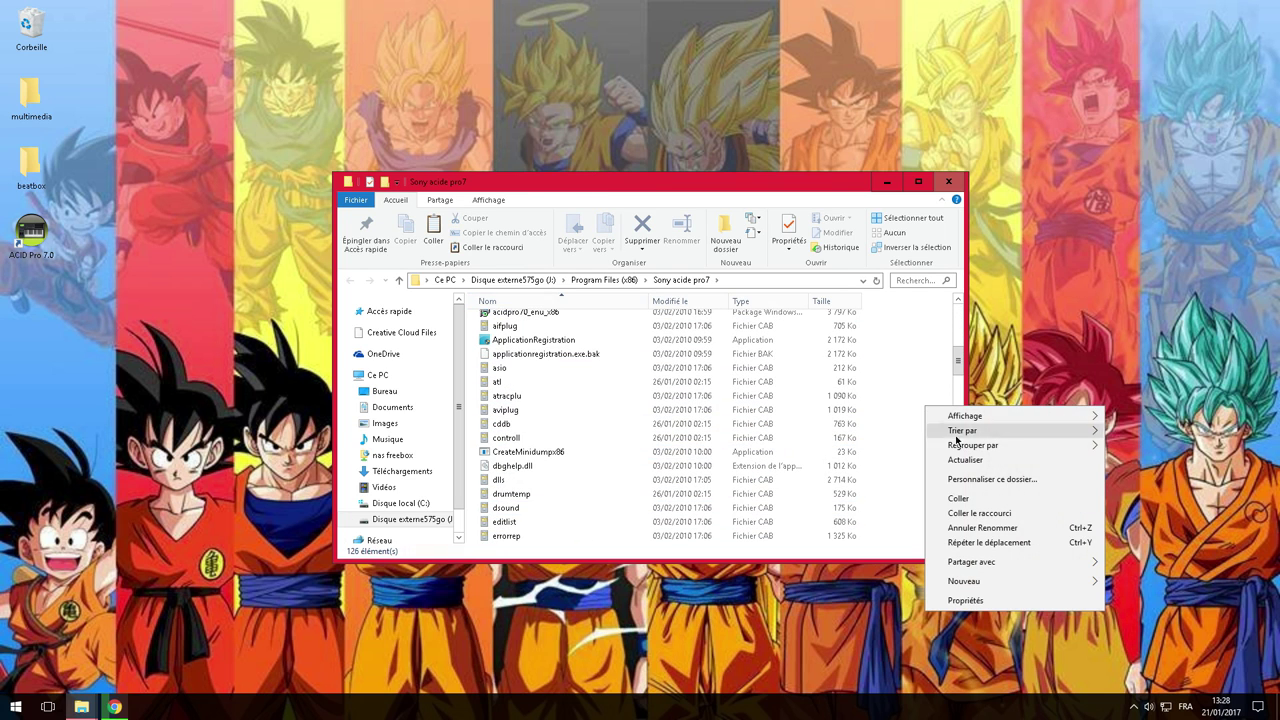
left_click(988, 497)
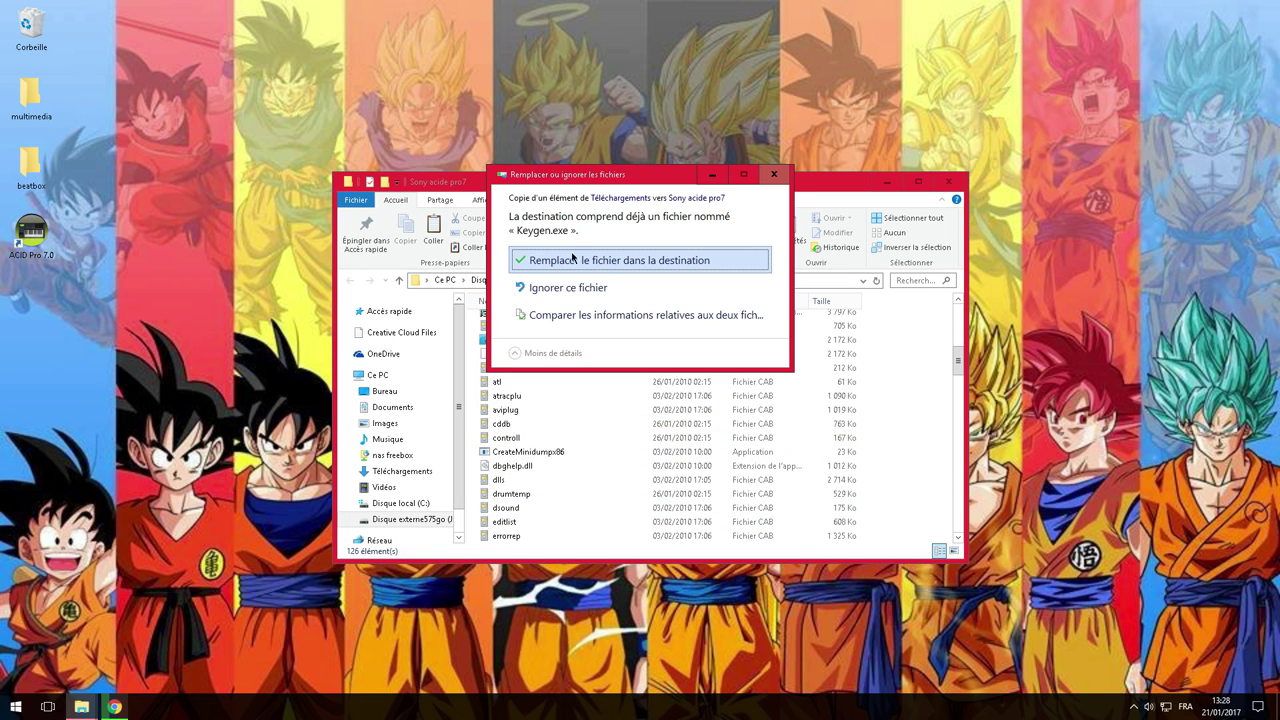
left_click(572, 261)
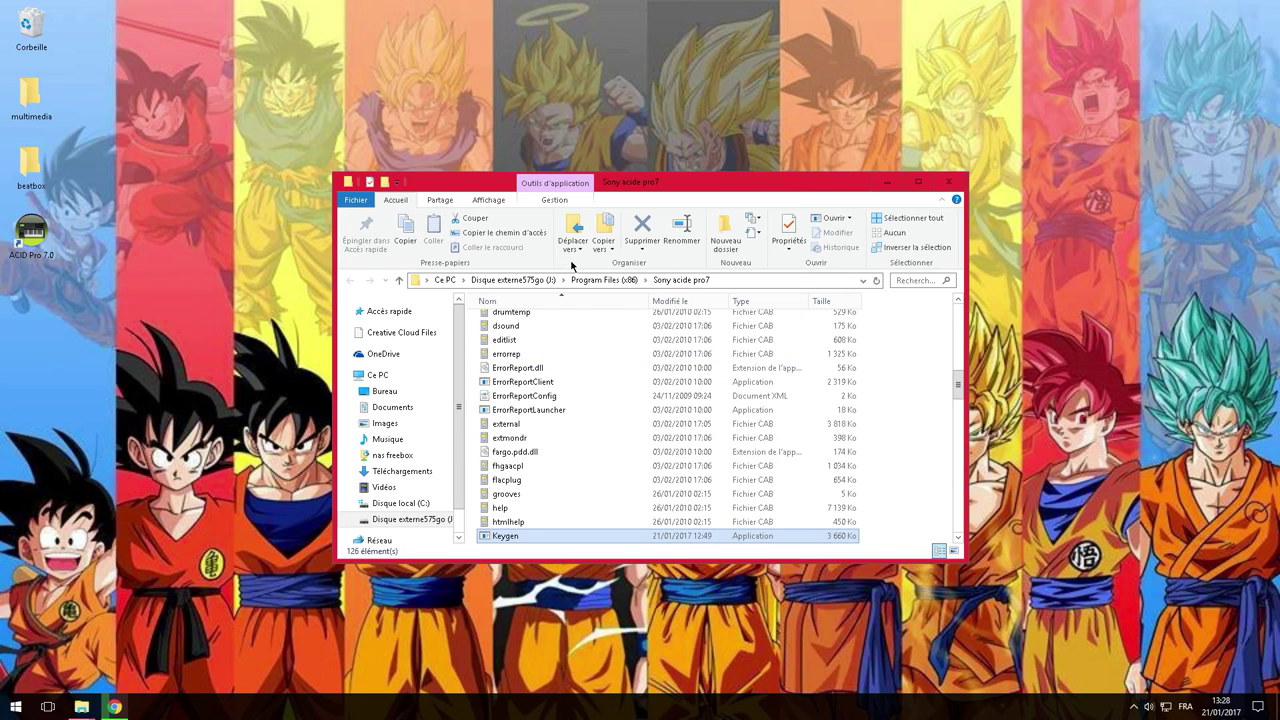
scroll(586, 478, "down", 8)
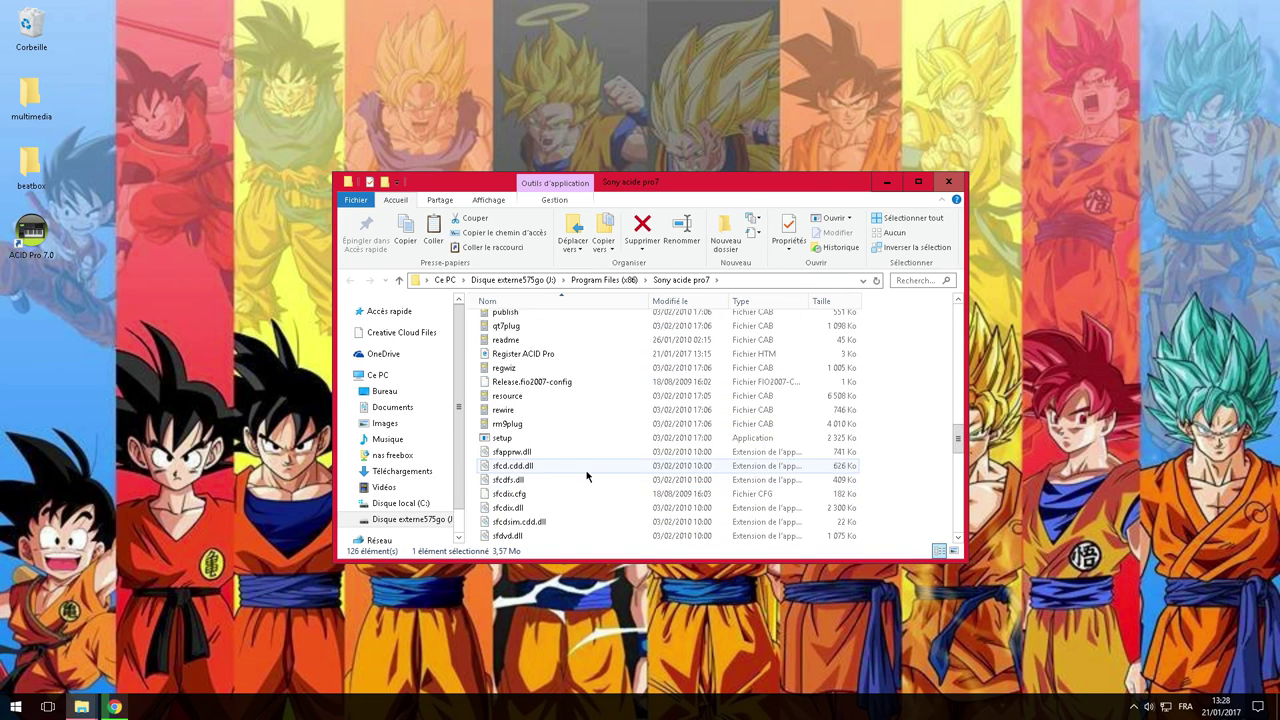
scroll(588, 465, "up", 7)
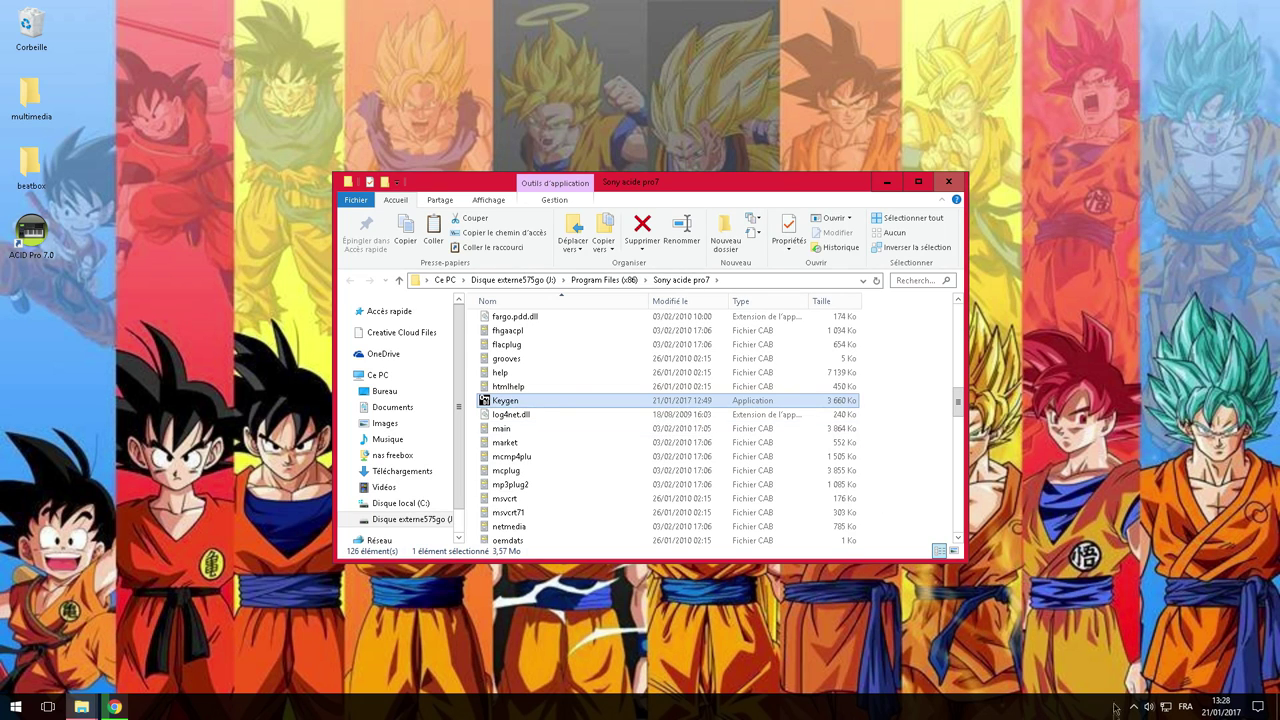
Launch Keygen with its volume lowered in the volume mixer, and close the Sony acide pro7 folder window.
right_click(1149, 707)
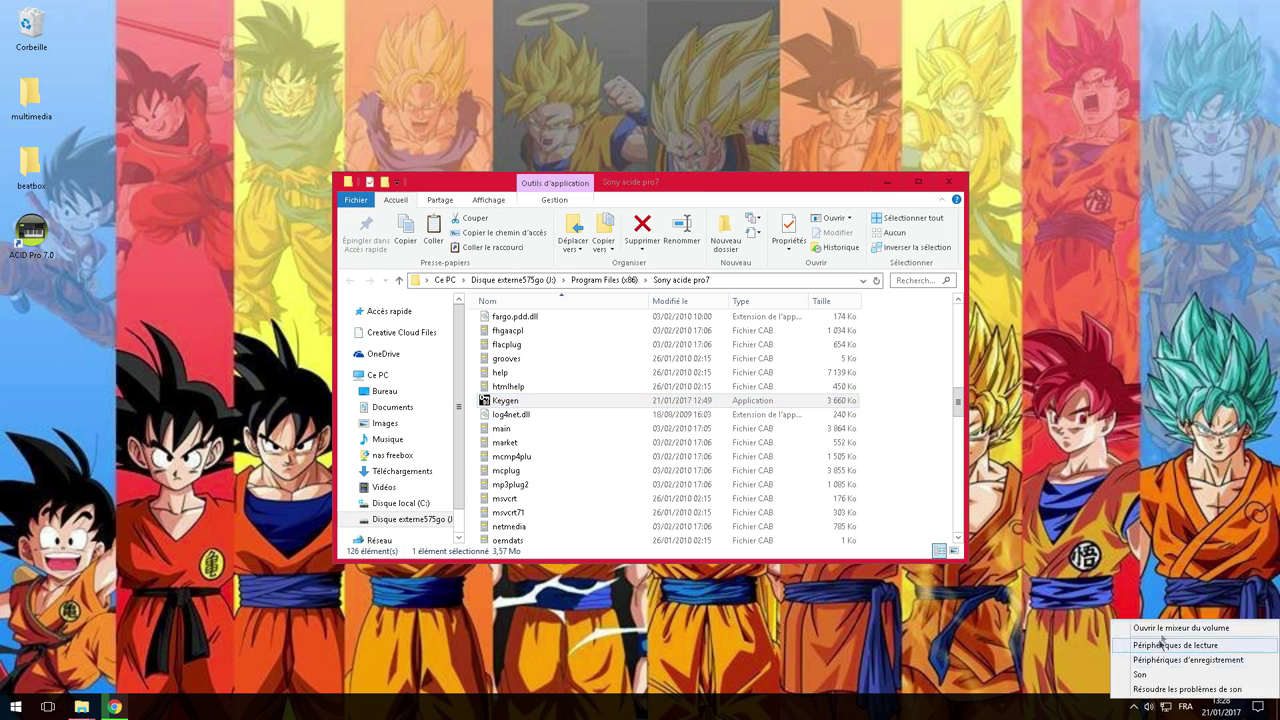
left_click(1162, 630)
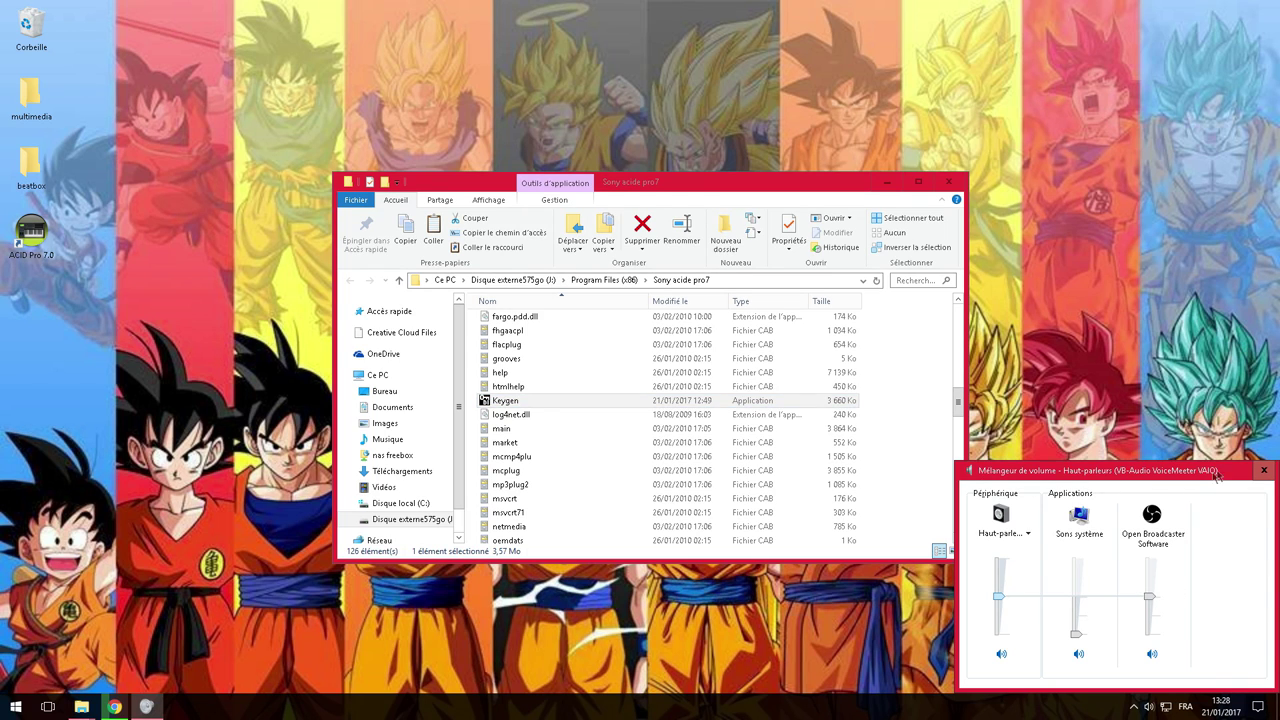
left_click(520, 402)
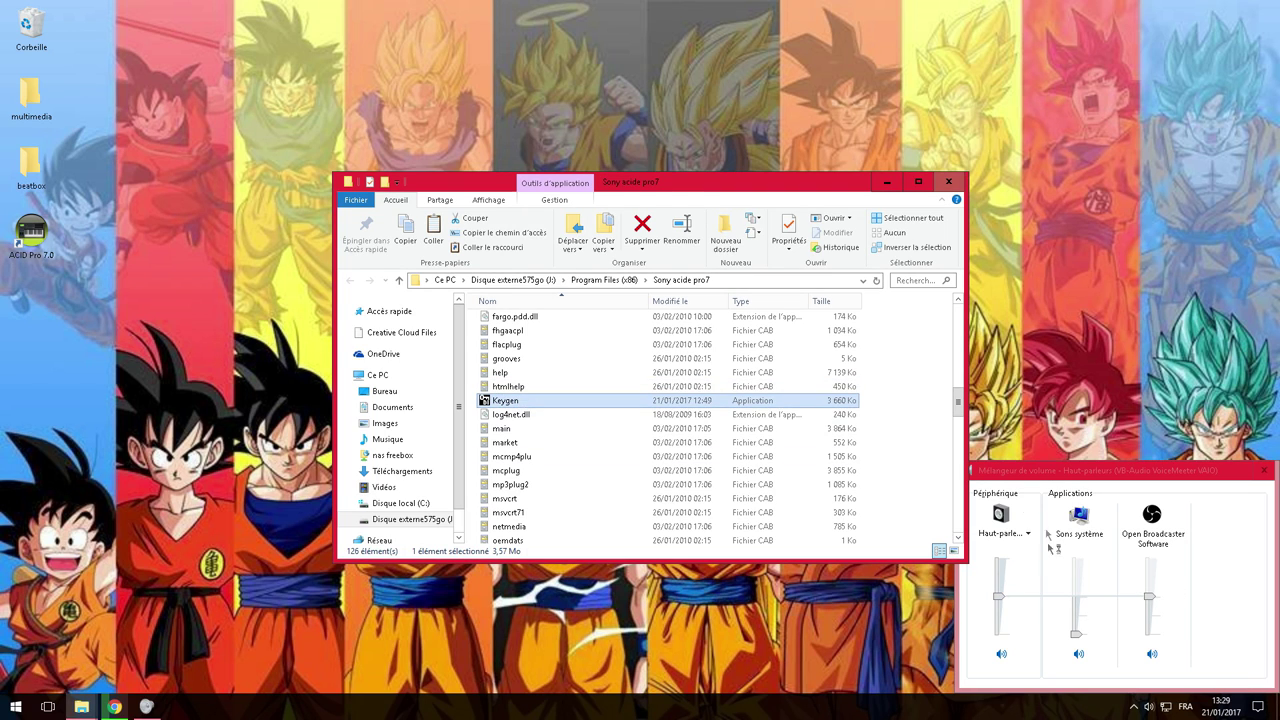
left_click(1212, 480)
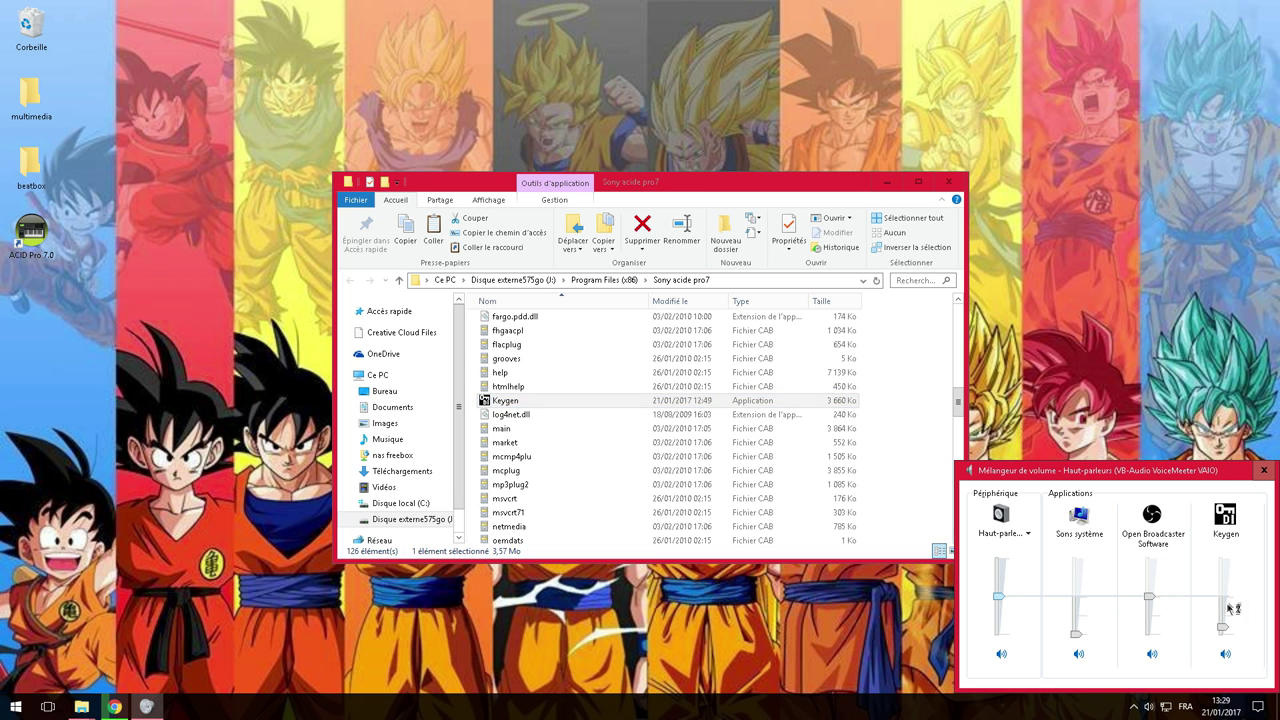
left_click(1264, 470)
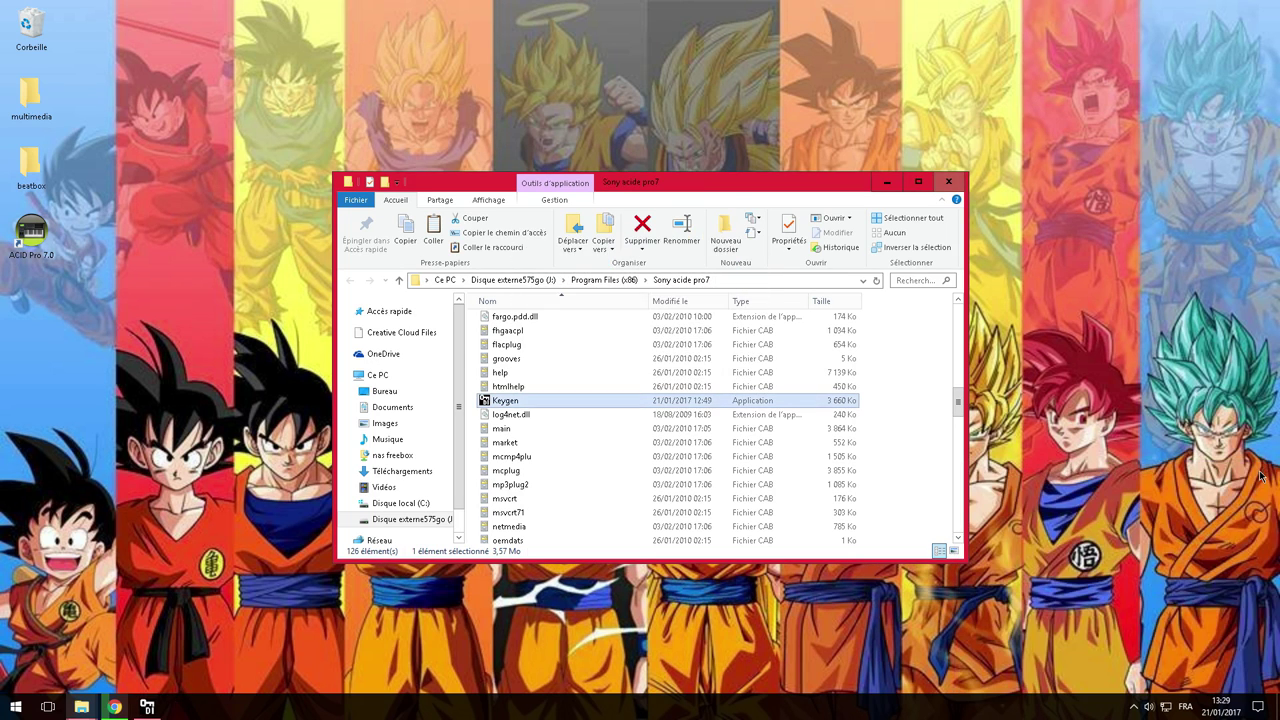
left_click(938, 184)
left_click_drag(586, 240, 219, 206)
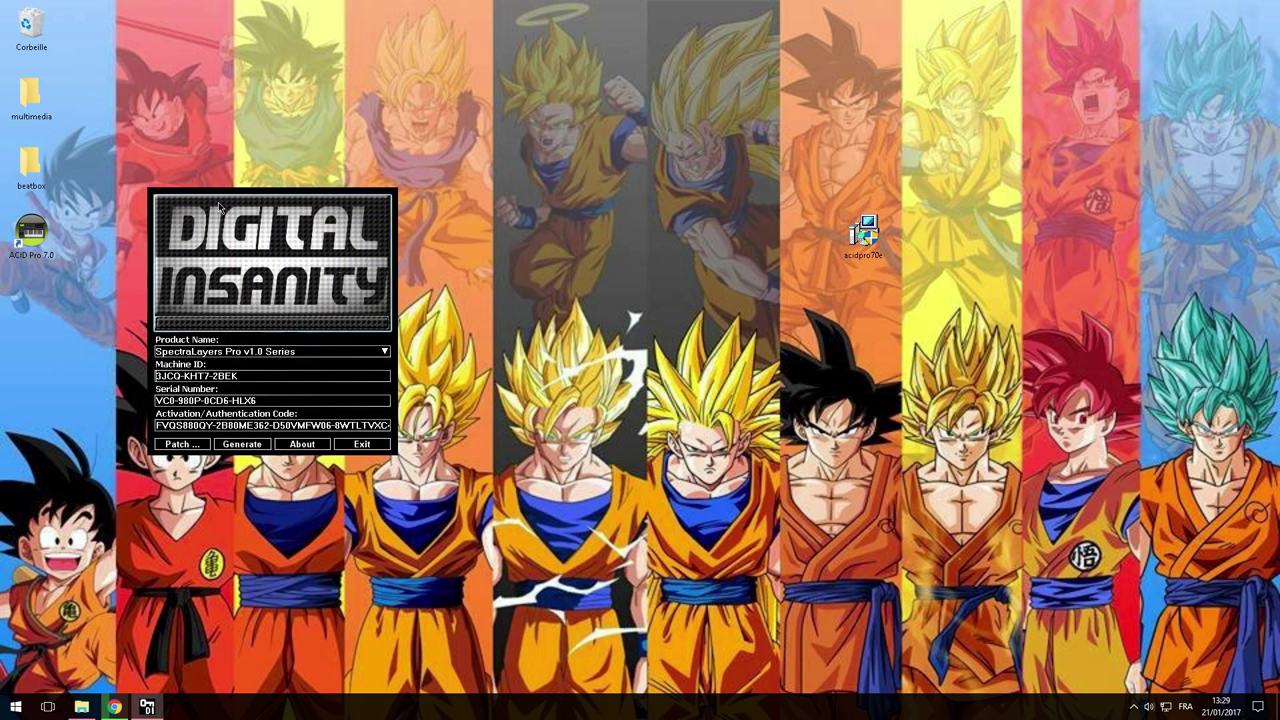
Choose ACID Pro 7.0 Series as the product name in the Keygen.
left_click(190, 442)
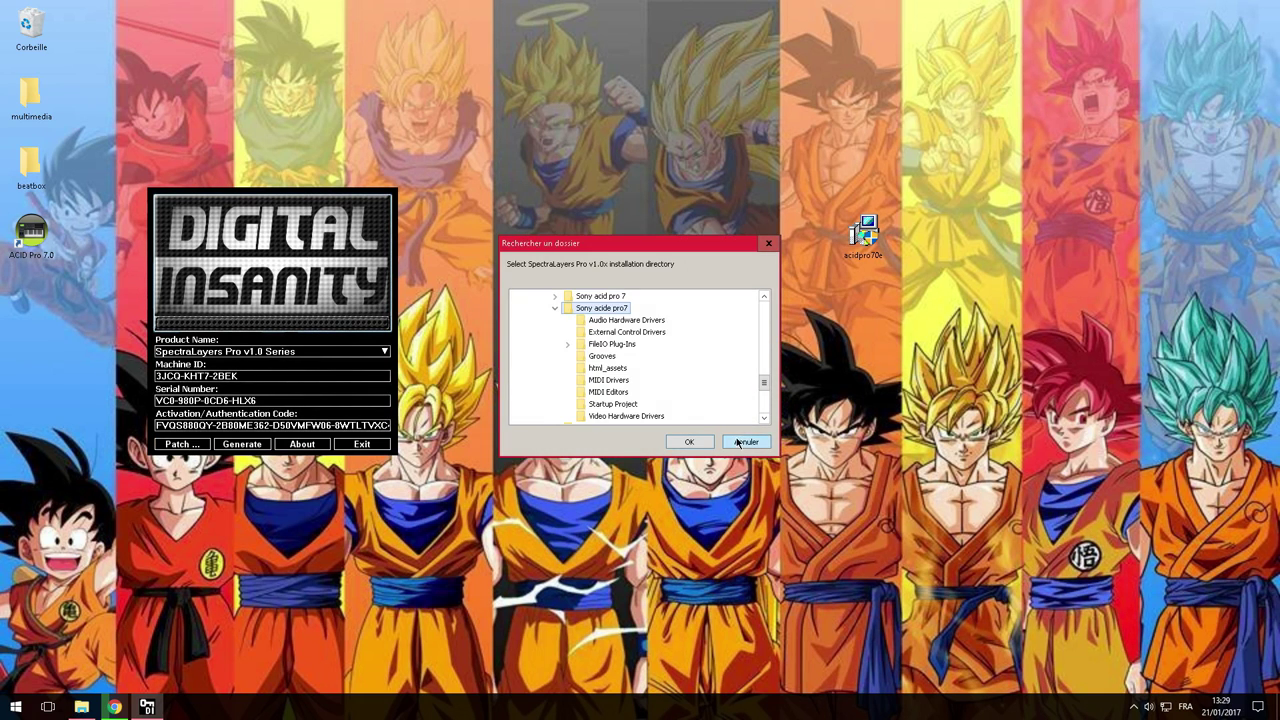
left_click(740, 442)
left_click(240, 352)
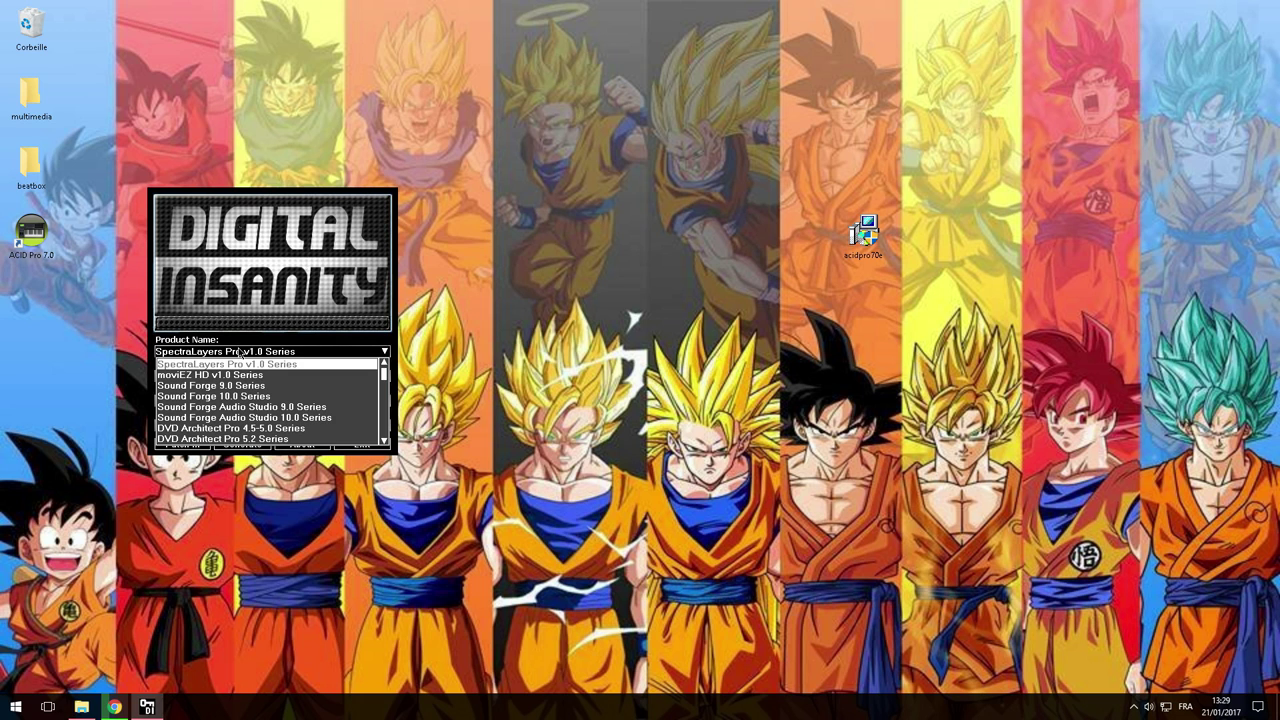
scroll(237, 356, "down", 5)
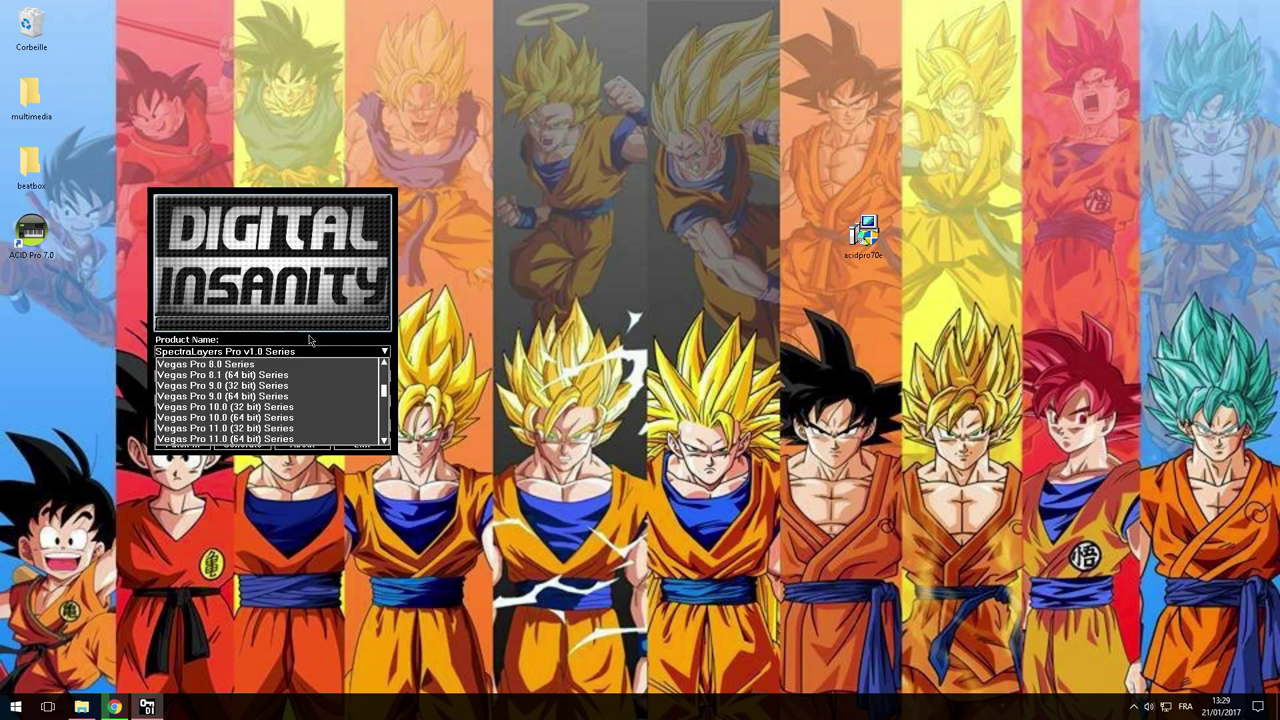
scroll(280, 375, "up", 5)
scroll(193, 383, "down", 6)
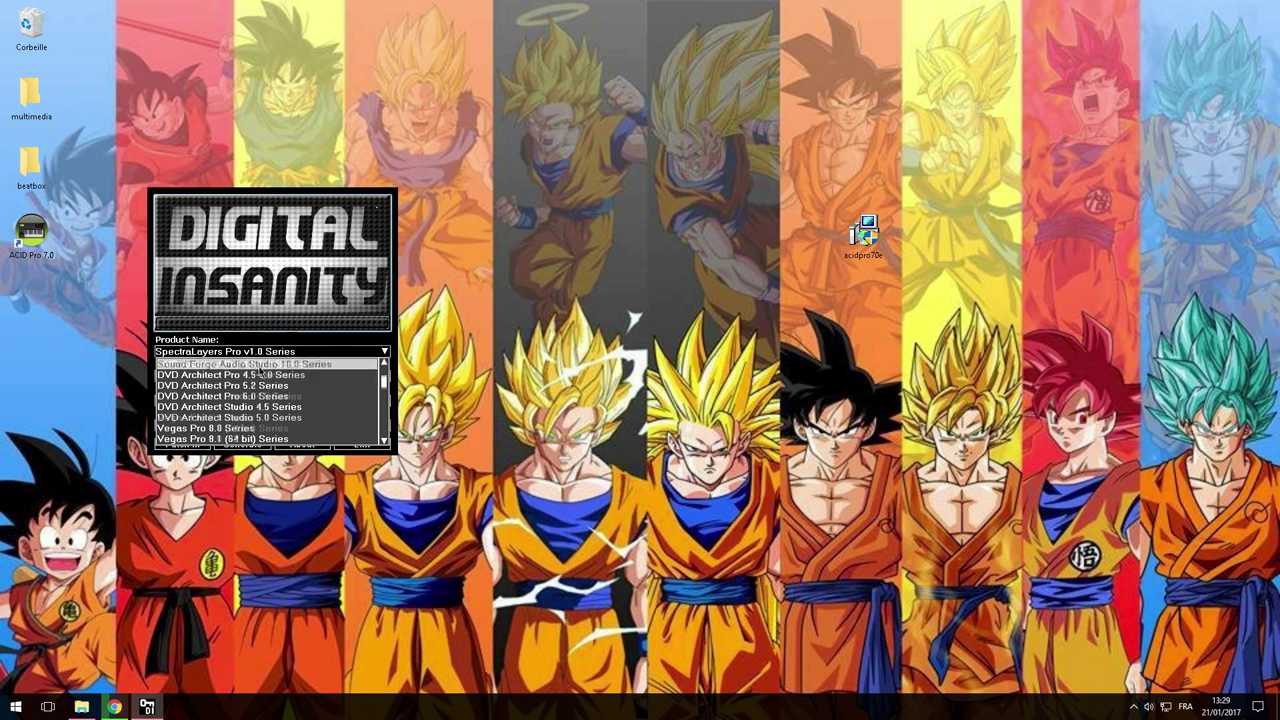
scroll(193, 383, "down", 3)
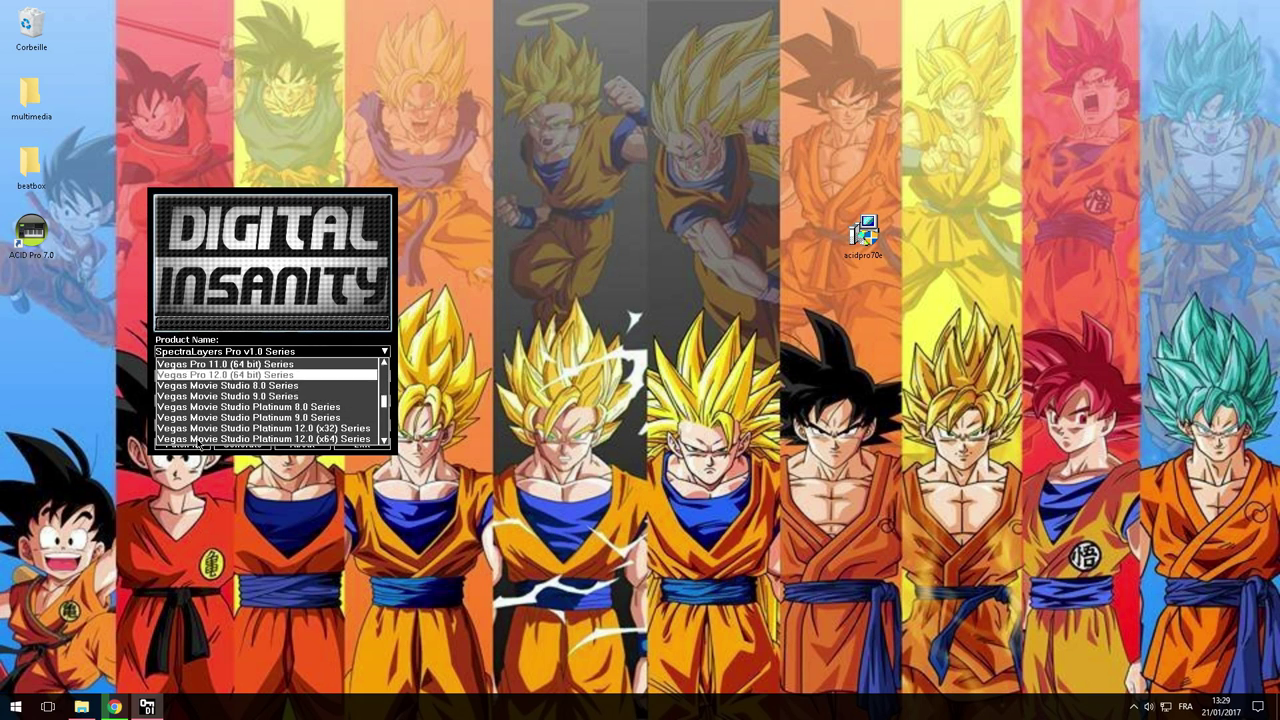
scroll(217, 398, "down", 4)
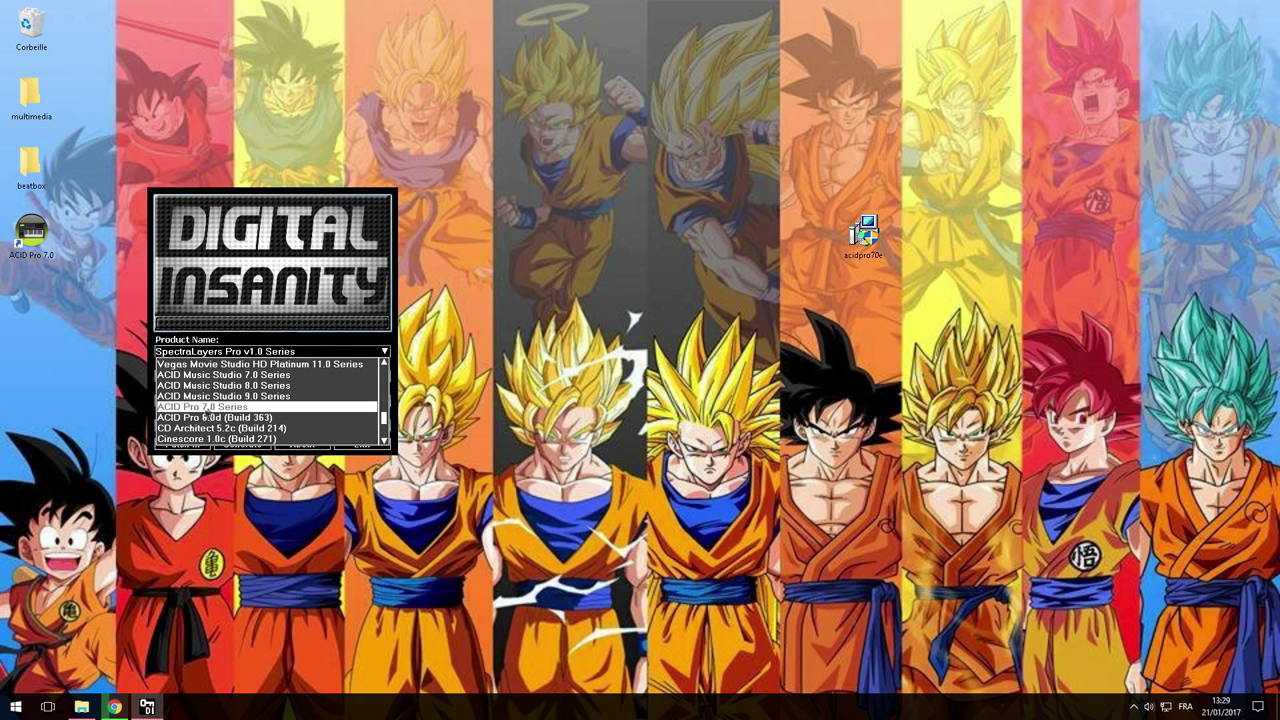
left_click(212, 408)
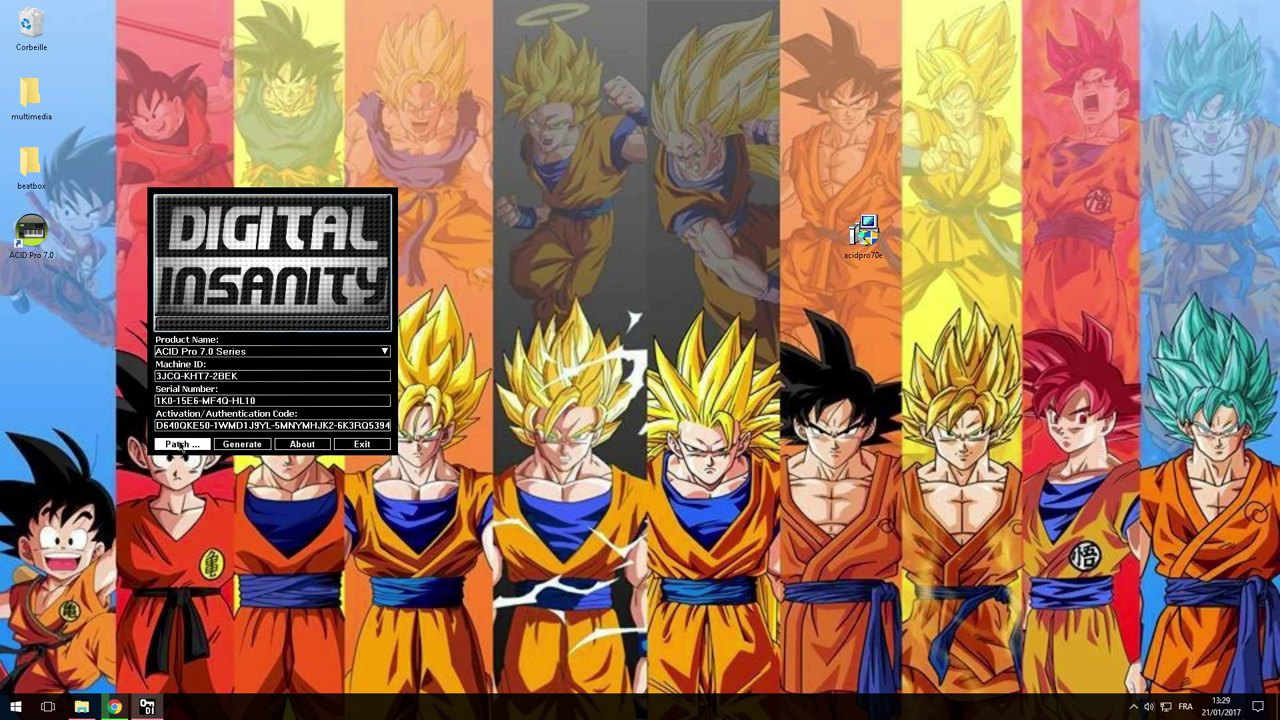
Patch ACID Pro 7.0 using Sony acide pro7 as its installation directory.
left_click(178, 444)
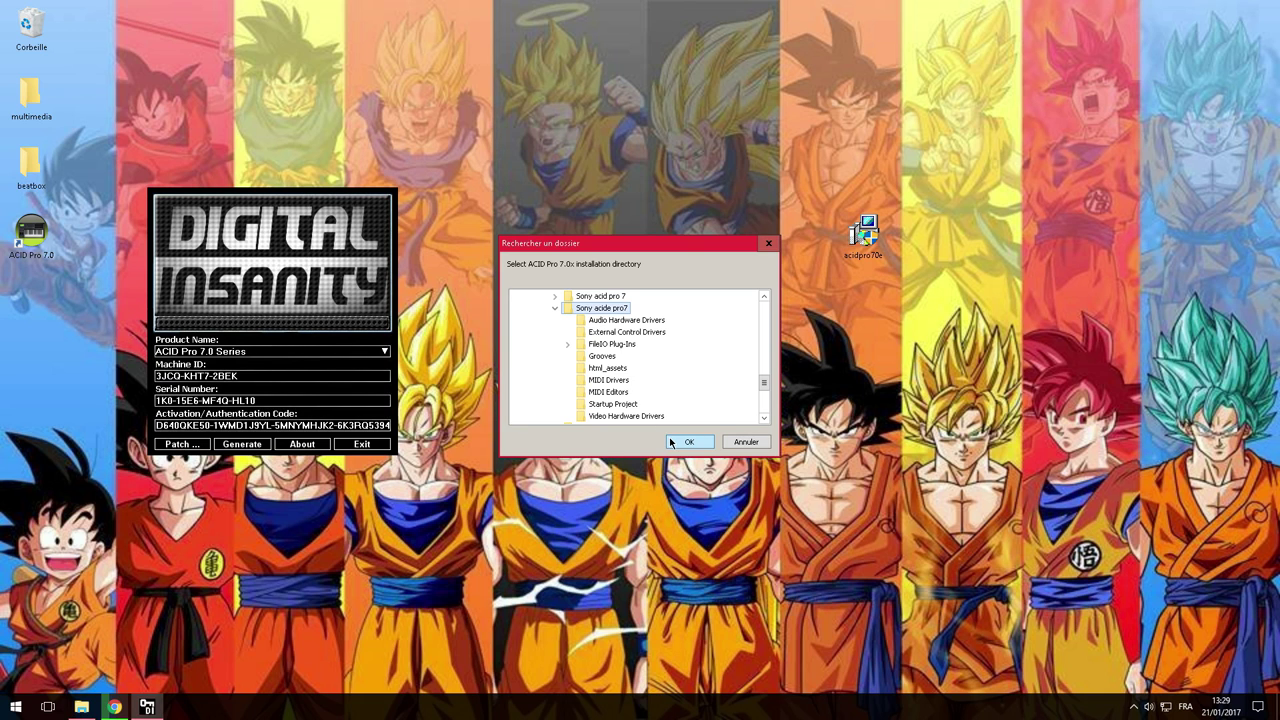
left_click(688, 442)
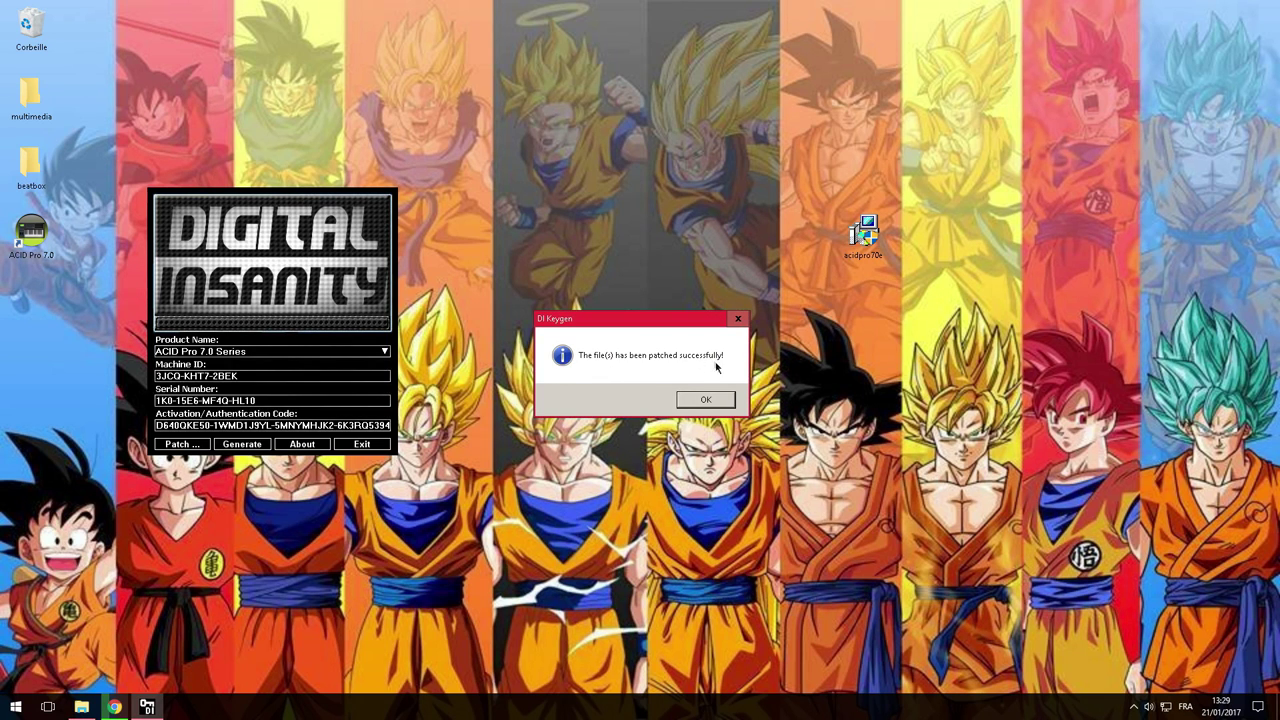
left_click(712, 401)
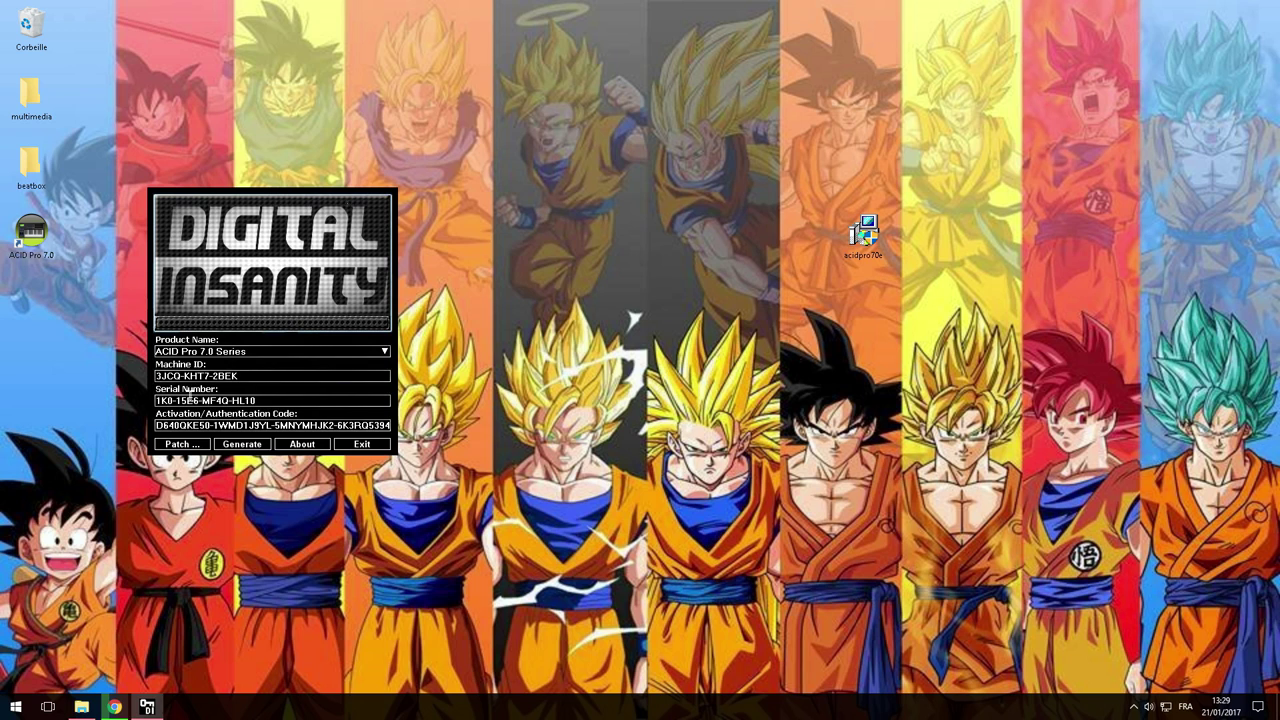
Launch ACID Pro 7.0 from its desktop shortcut.
left_click(30, 230)
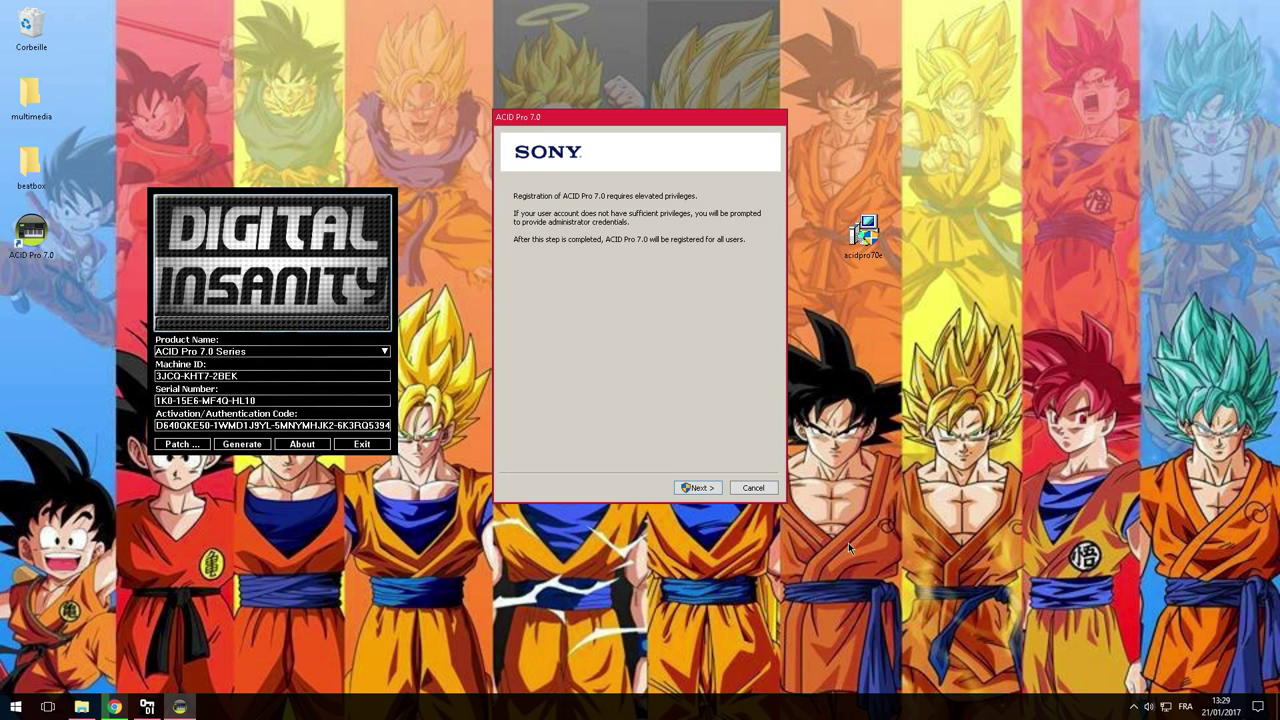
Proceed past the elevated-privileges notice, generate new codes in the Keygen and submit its serial number in the ACID Pro 7.0 registration wizard.
left_click(698, 488)
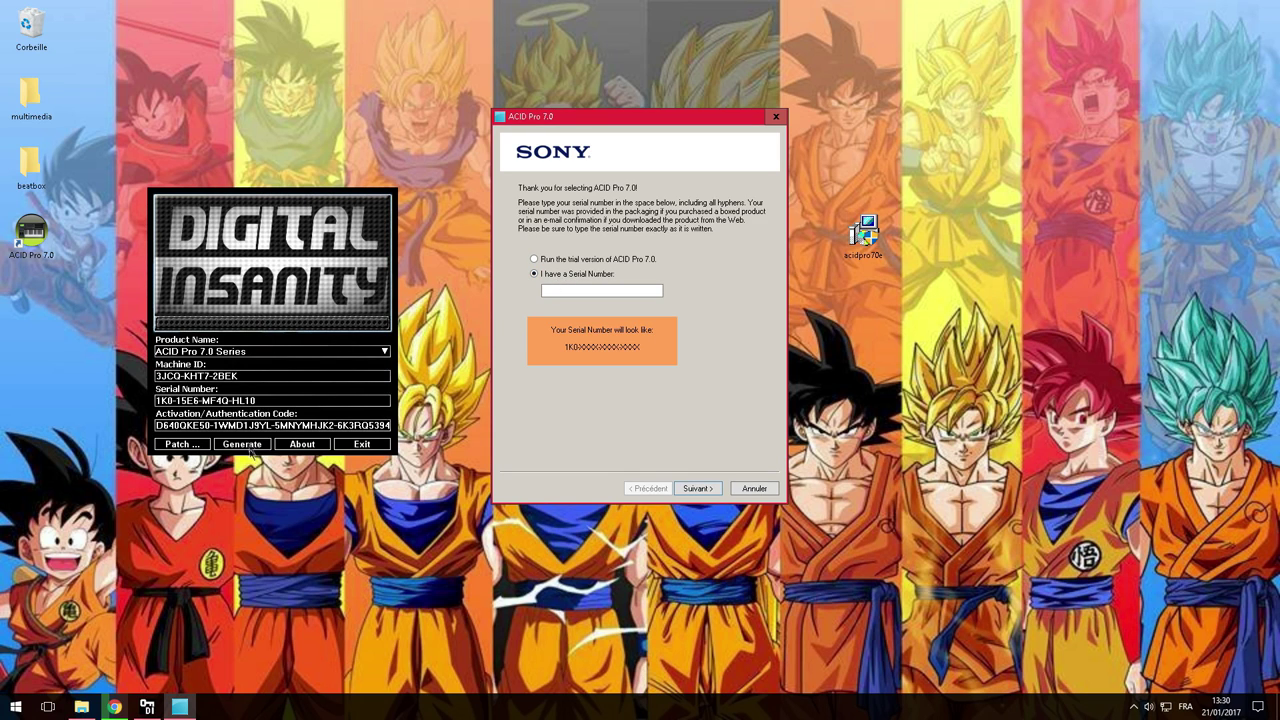
left_click(248, 445)
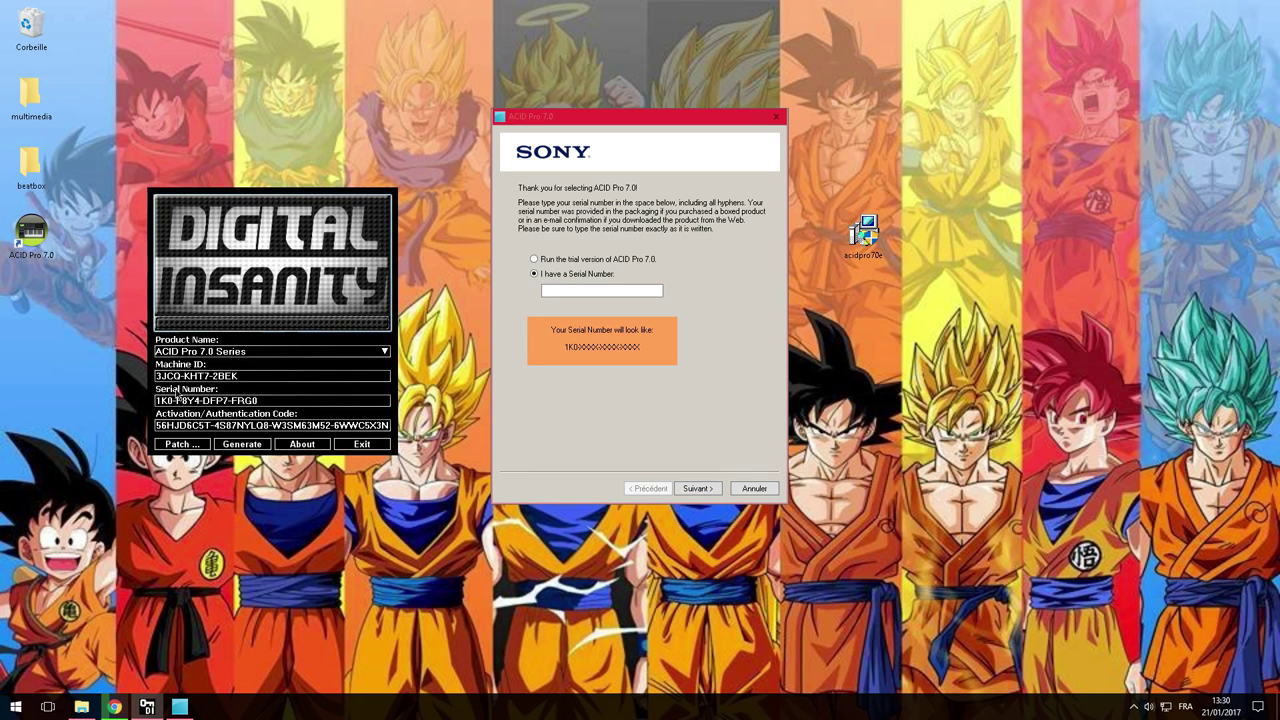
left_click_drag(277, 400, 130, 399)
key("ctrl+c")
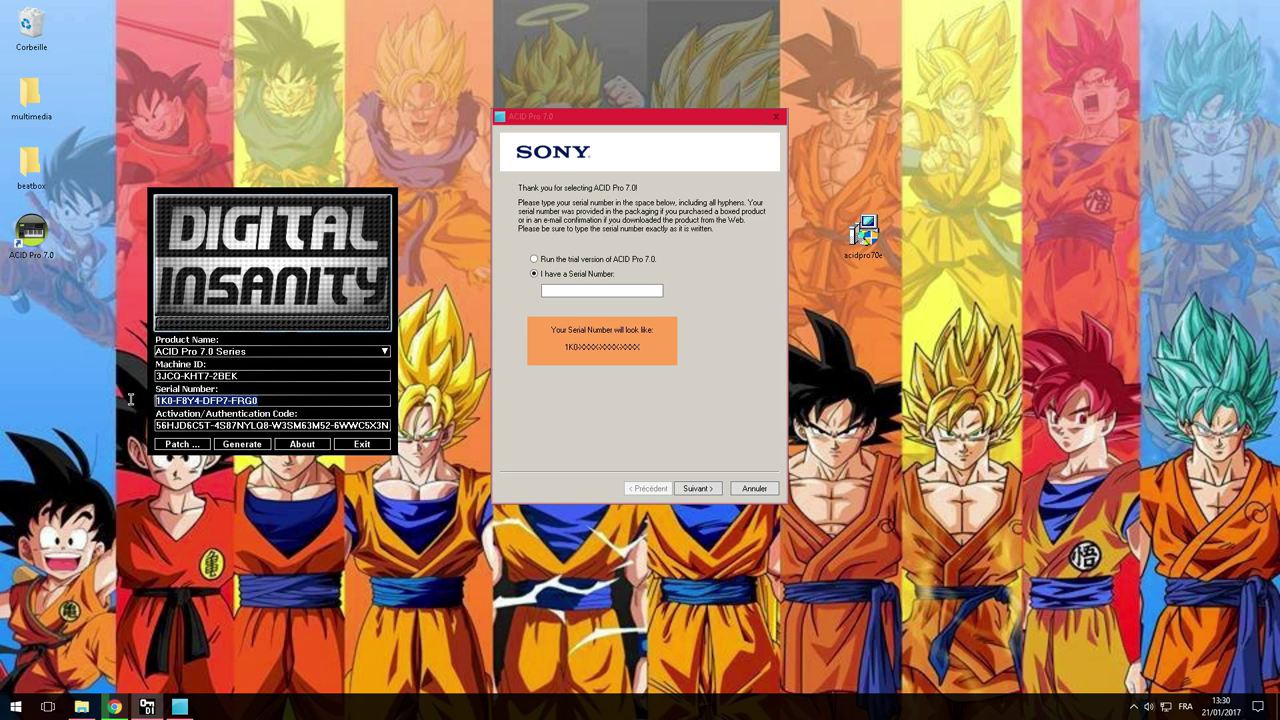
left_click(570, 289)
key("ctrl+v")
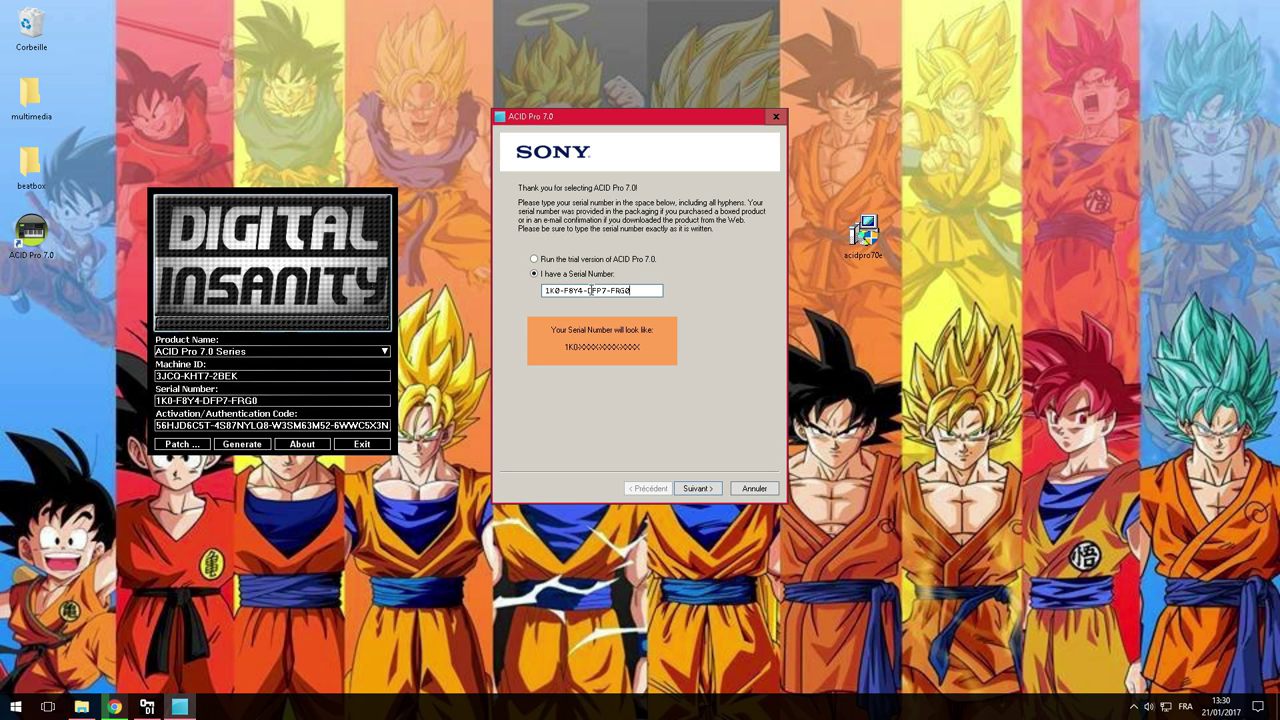
left_click(685, 489)
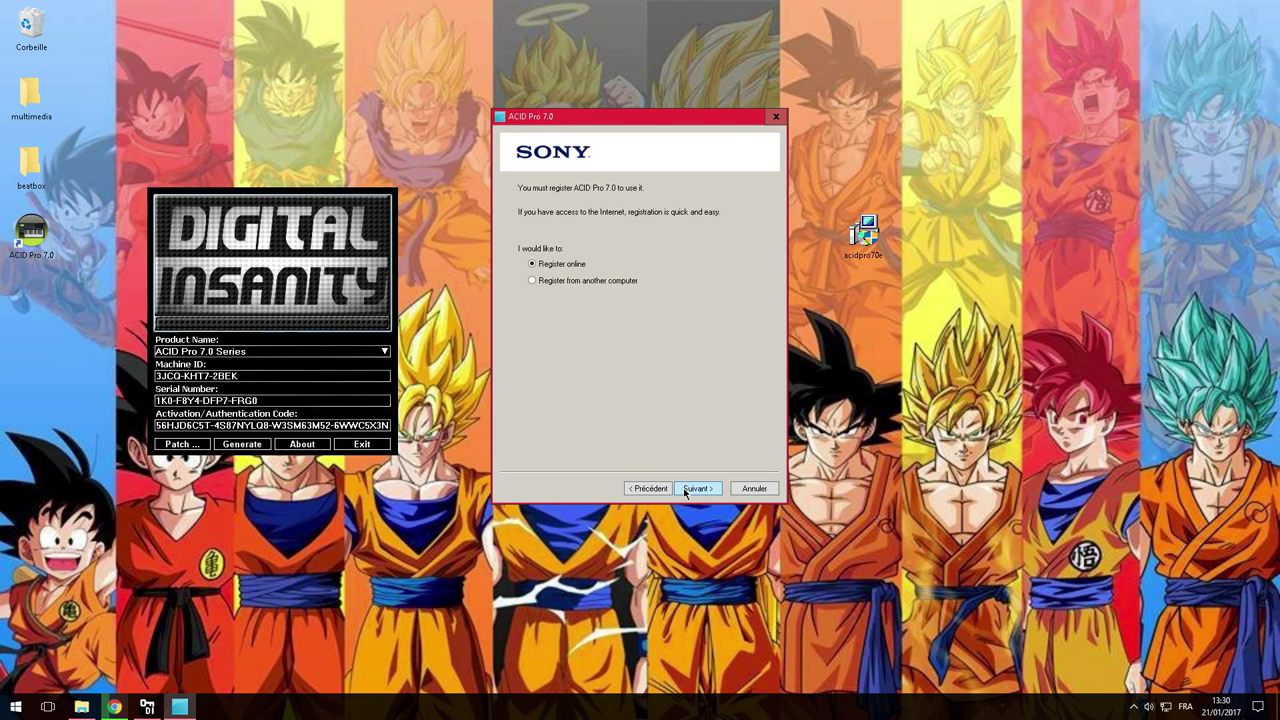
Choose Register from another computer and continue with the prefilled registration details, accepting the Sony Creative Software privacy policy.
left_click(533, 281)
left_click(690, 489)
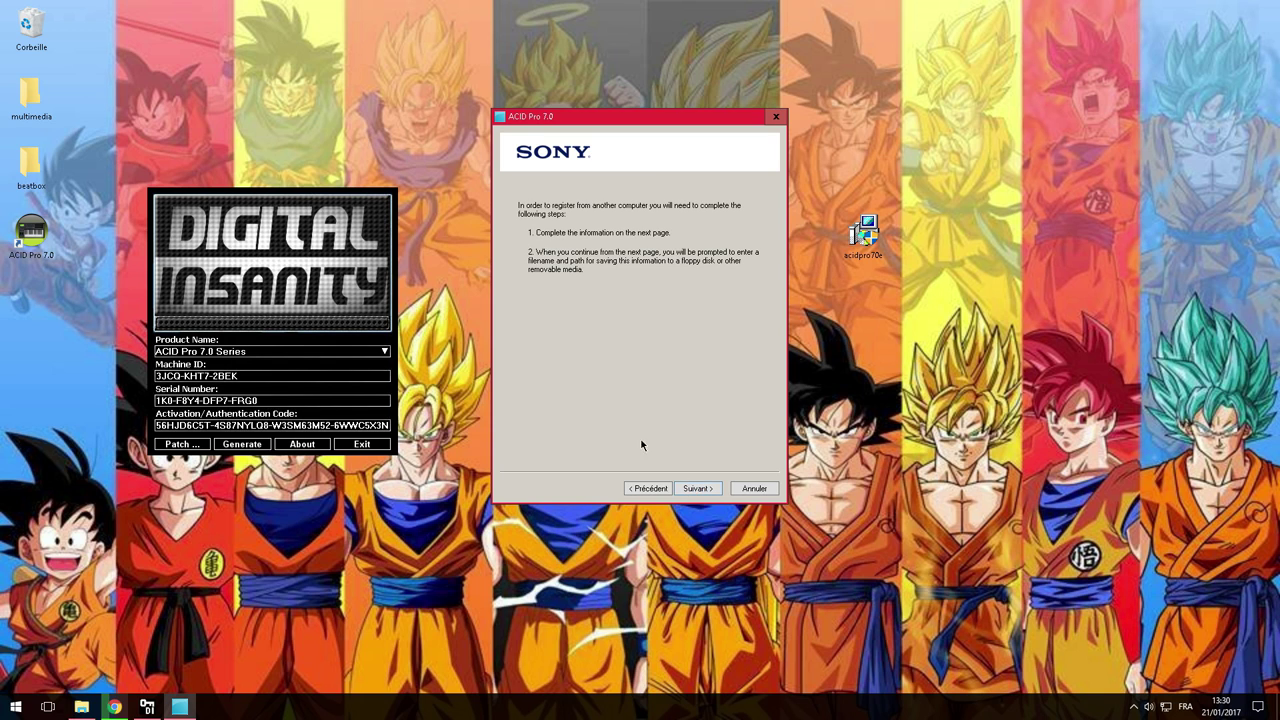
left_click(700, 490)
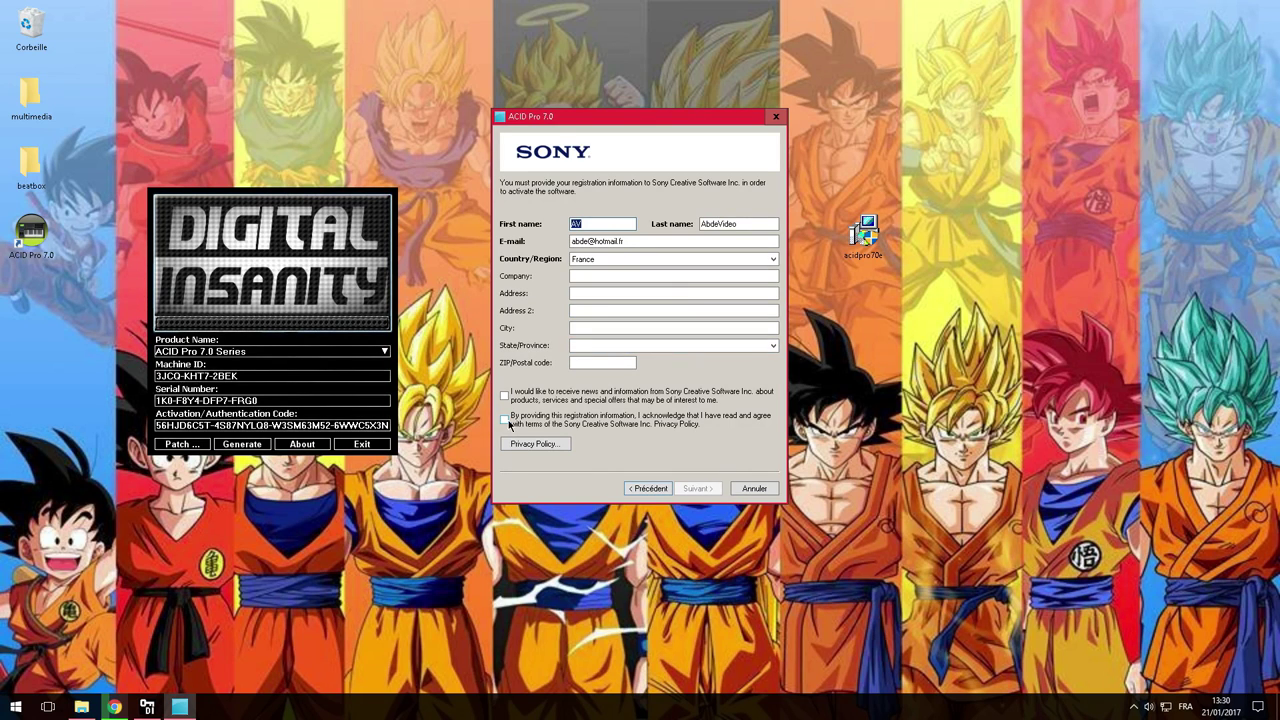
double_click(575, 224)
left_click(504, 419)
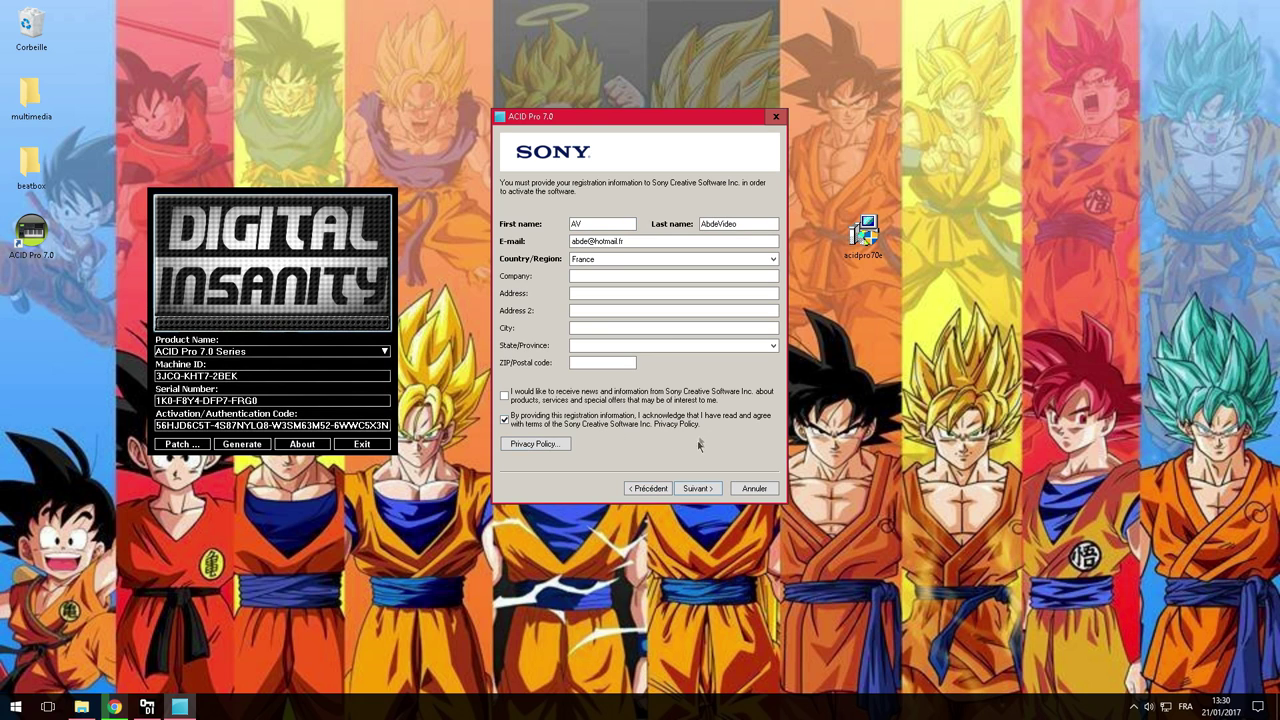
left_click(697, 488)
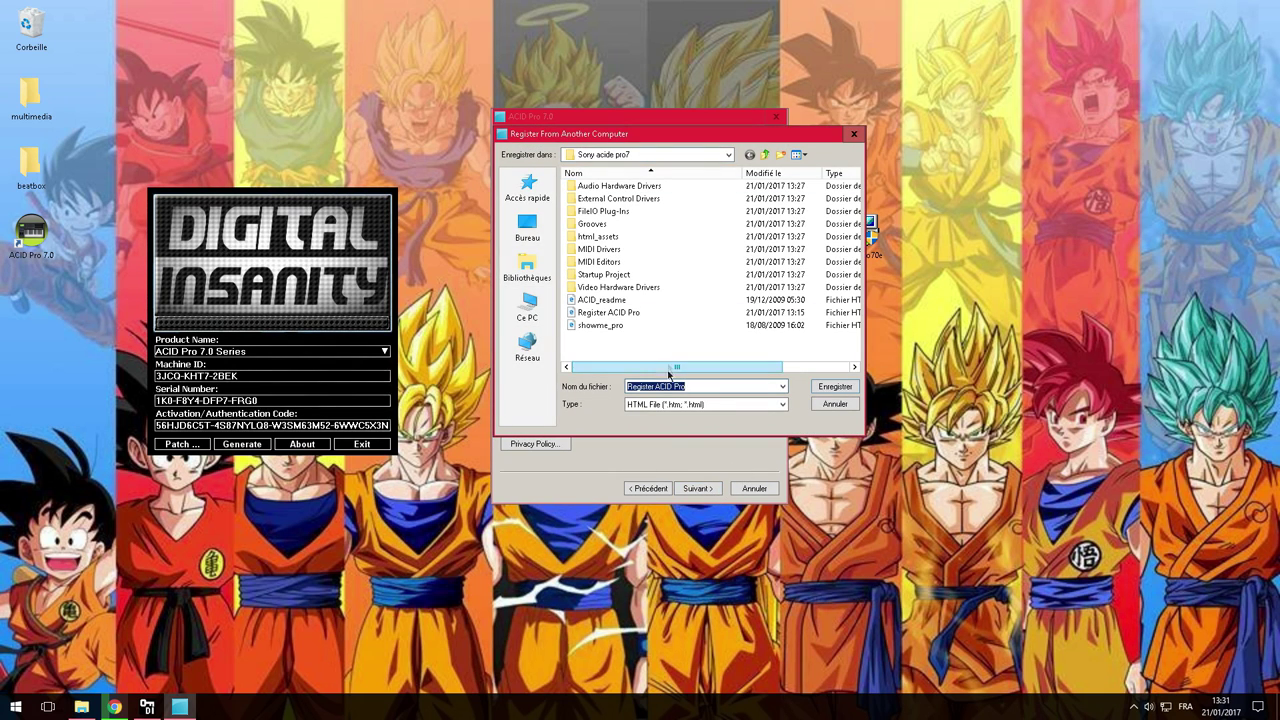
left_click(527, 310)
scroll(679, 337, "down", 3)
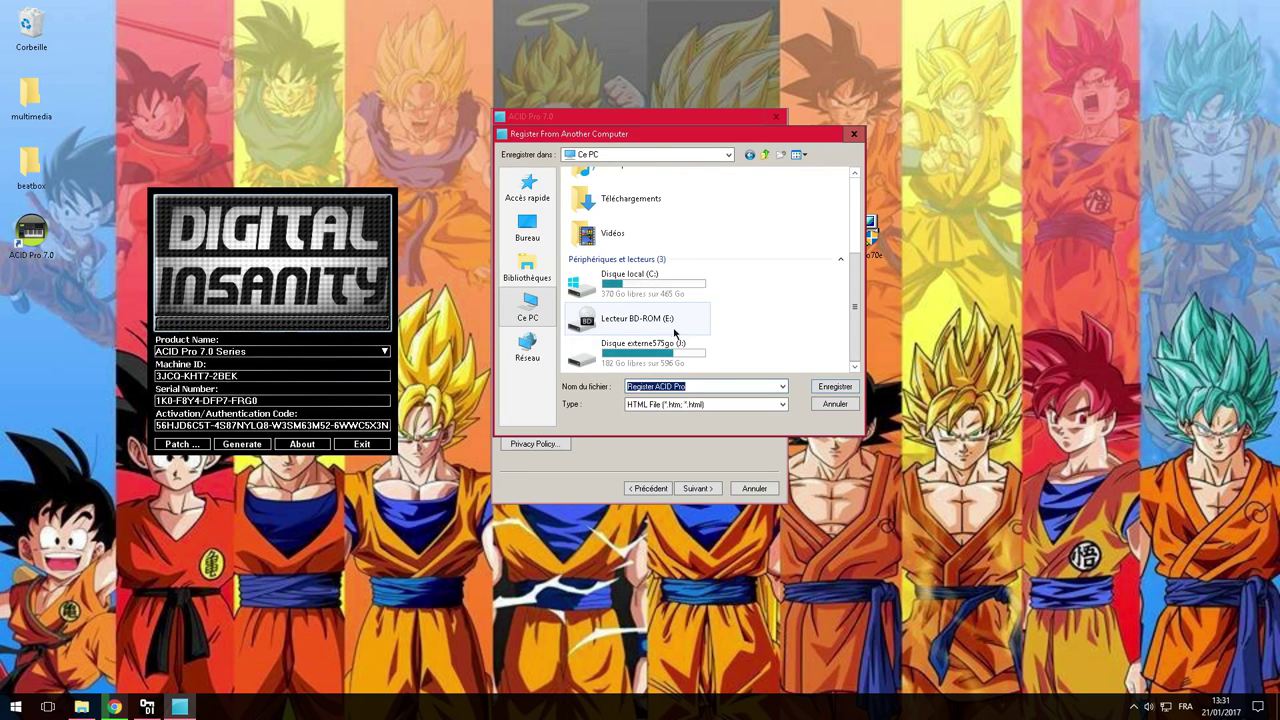
double_click(660, 350)
double_click(617, 215)
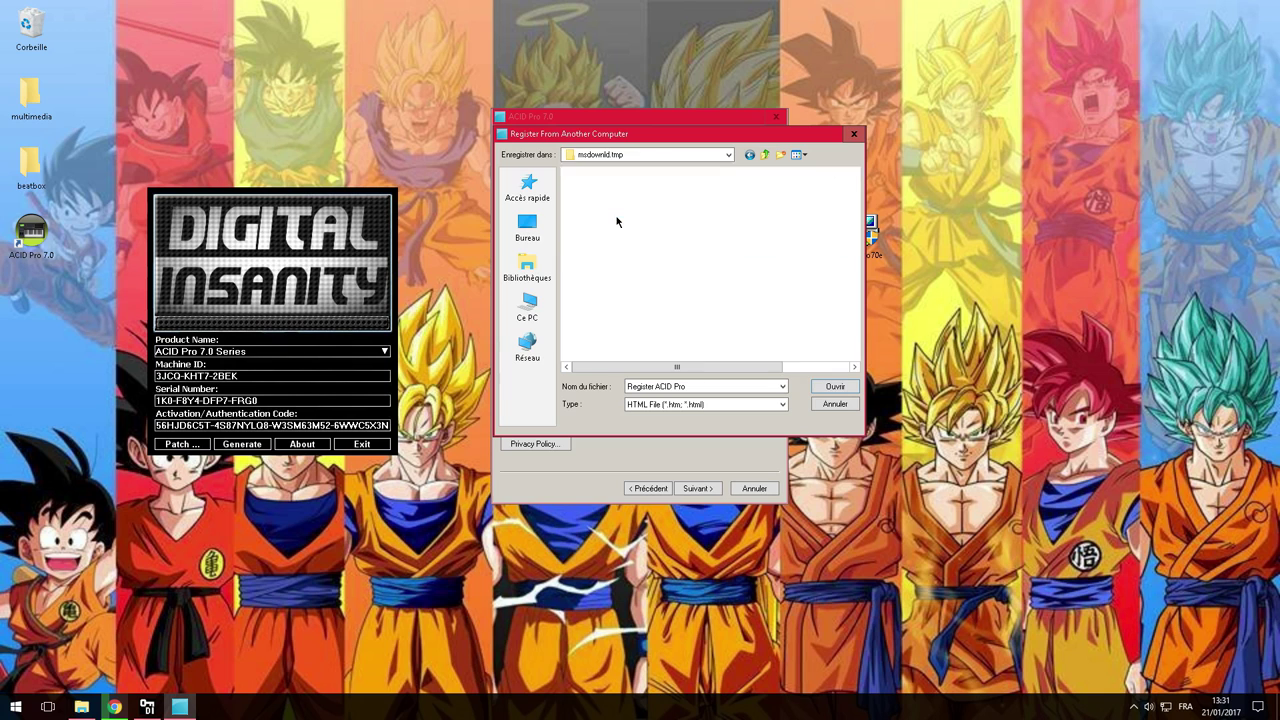
key("BackSpace")
key("BackSpace")
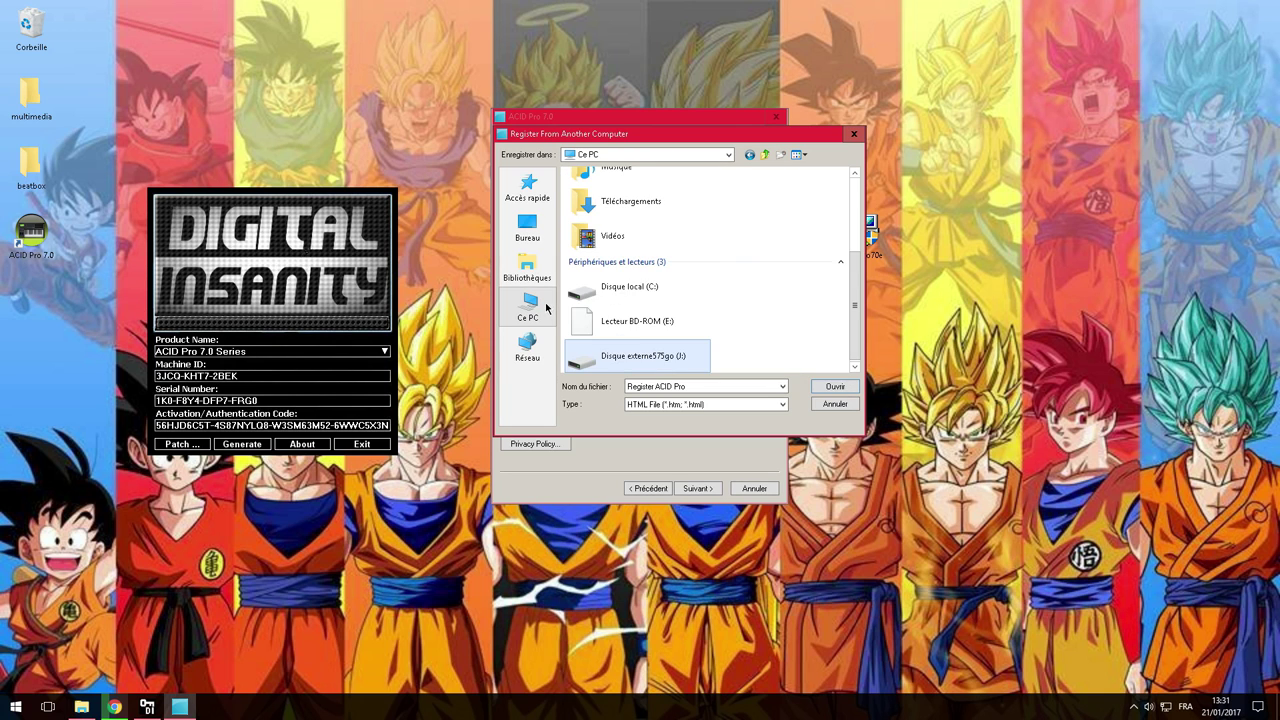
Try to save Register ACID Pro in the Sony acide pro7 folder under Program Files (x86) on J:, declining to replace the existing file.
double_click(630, 355)
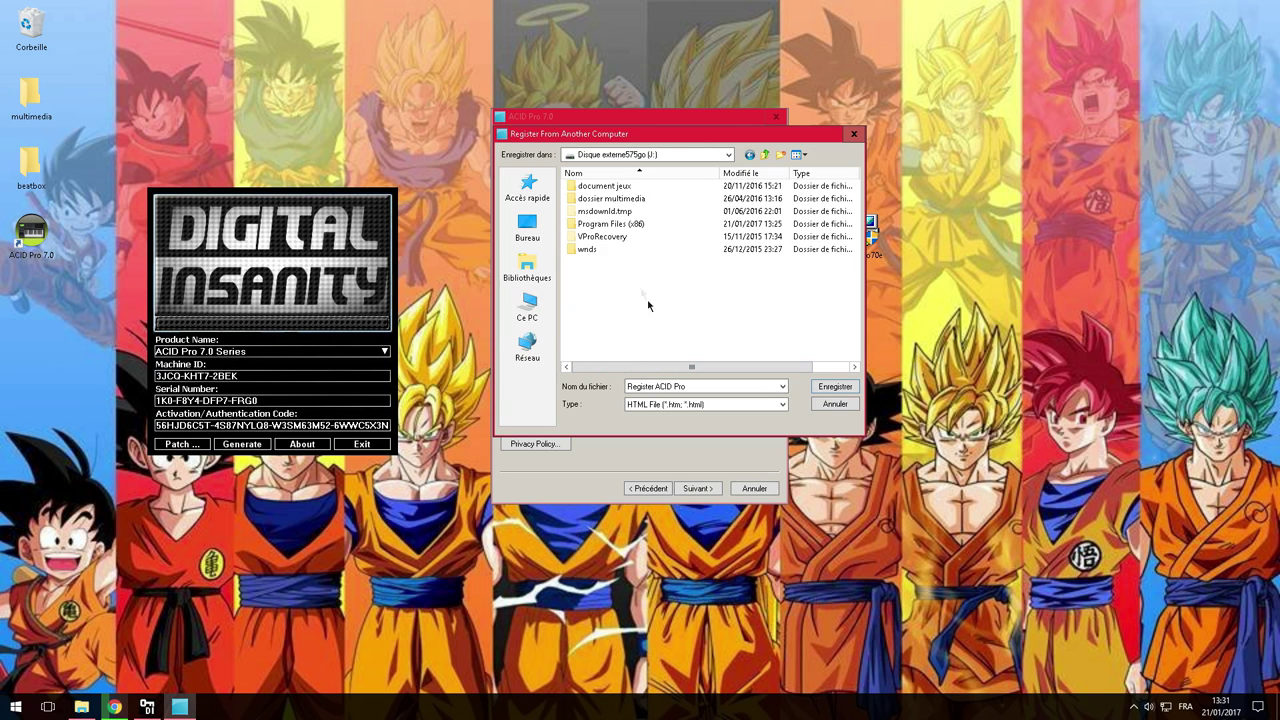
double_click(628, 224)
scroll(630, 240, "down", 10)
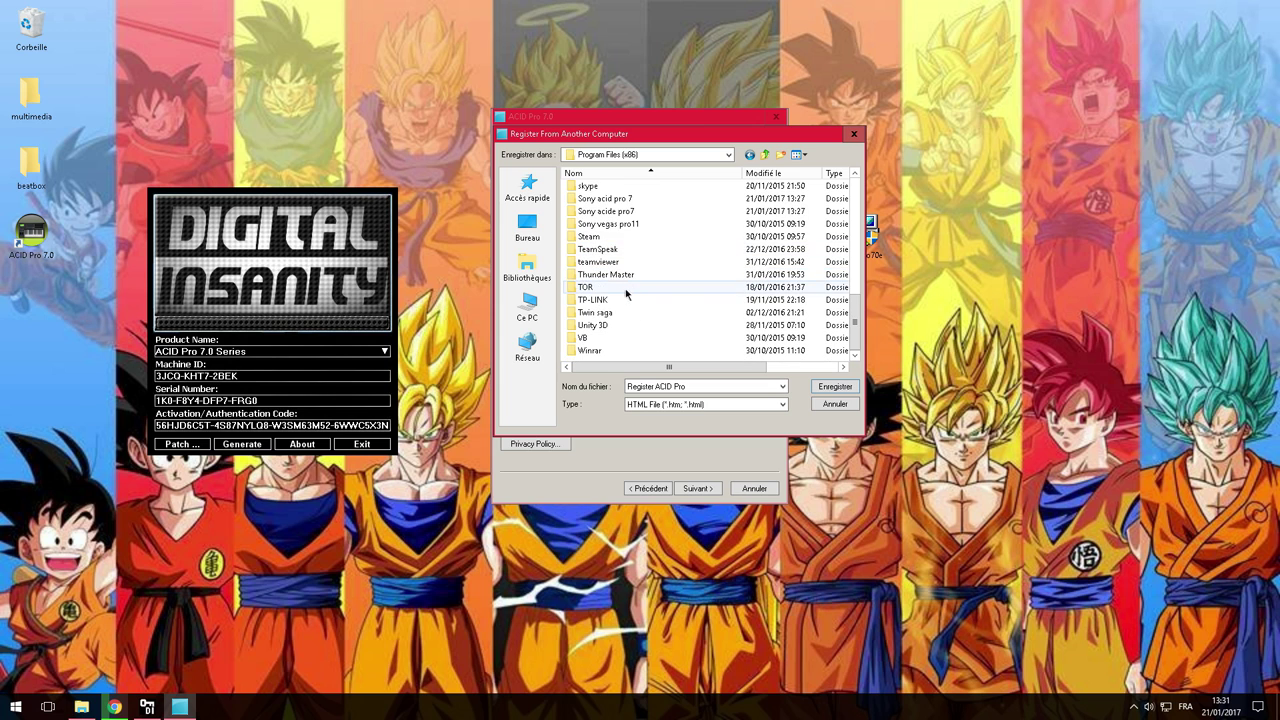
double_click(626, 211)
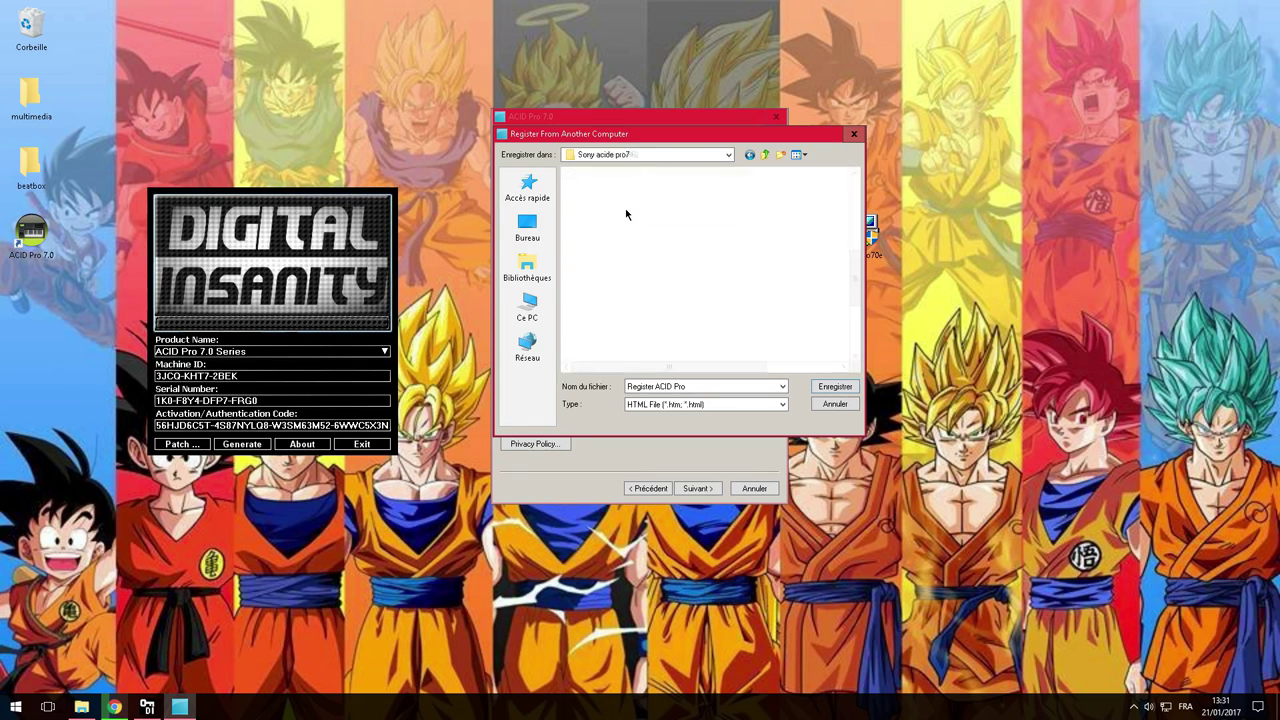
key("BackSpace")
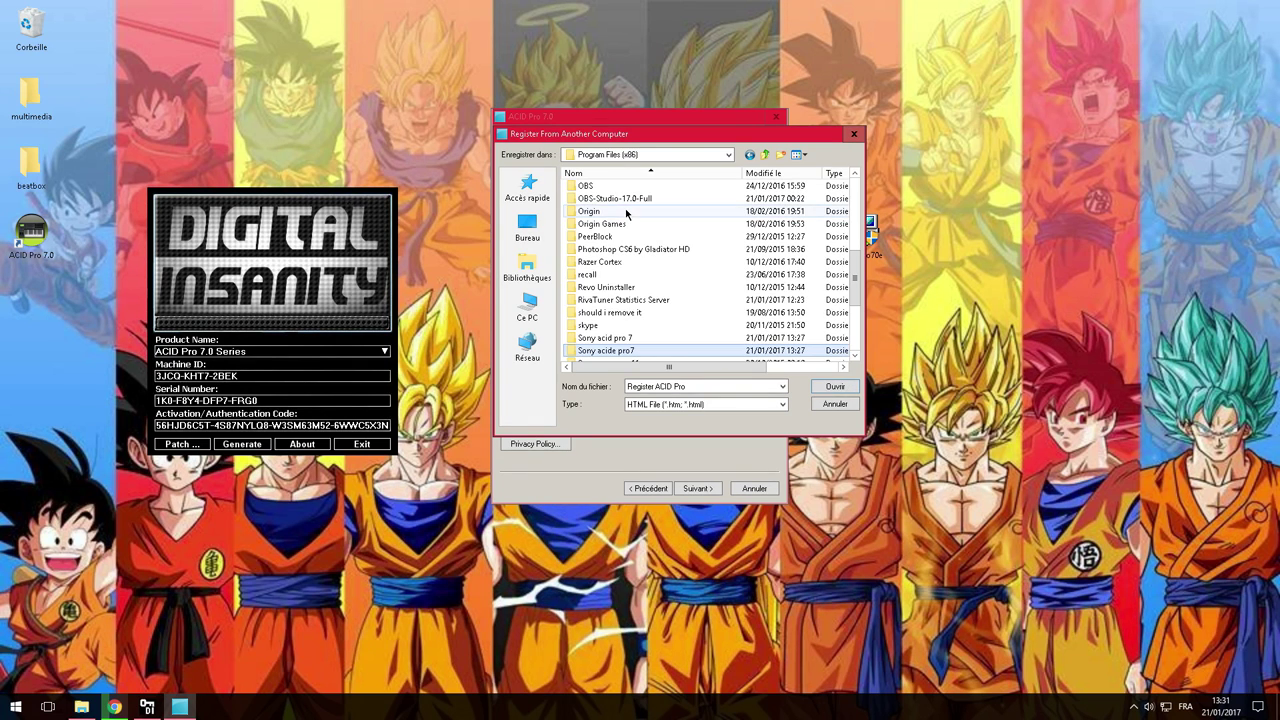
double_click(633, 350)
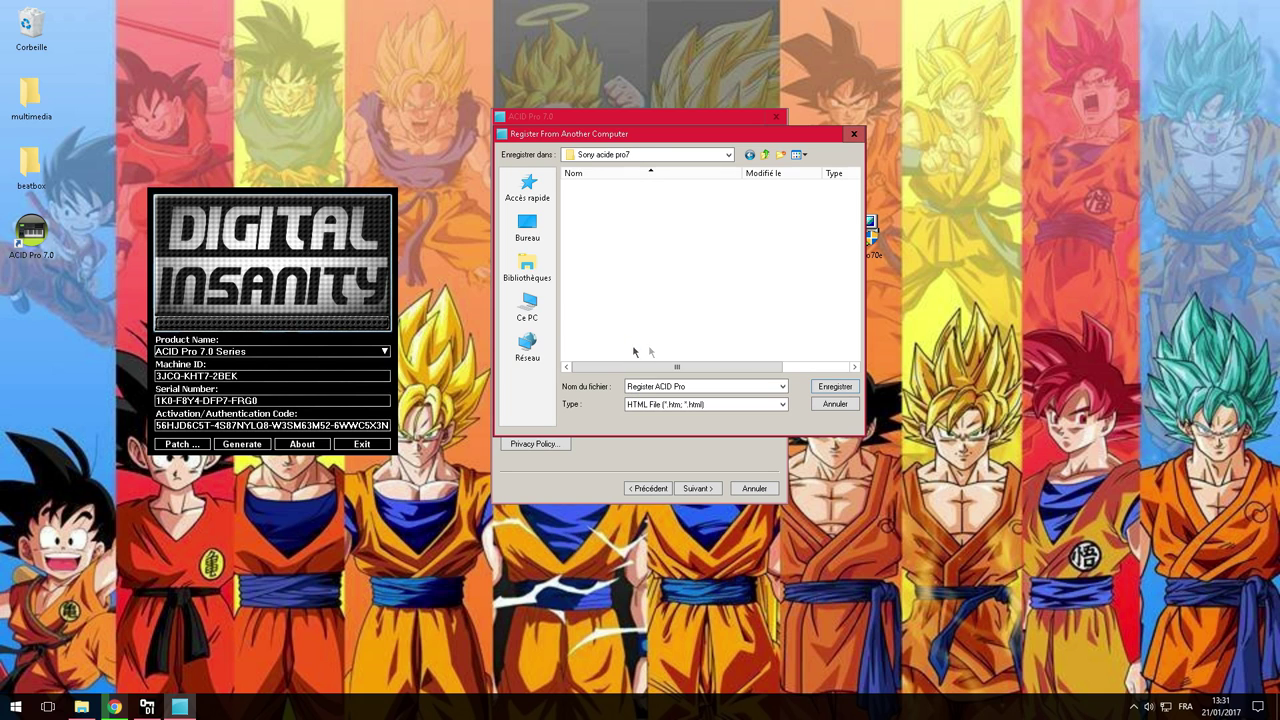
left_click(836, 387)
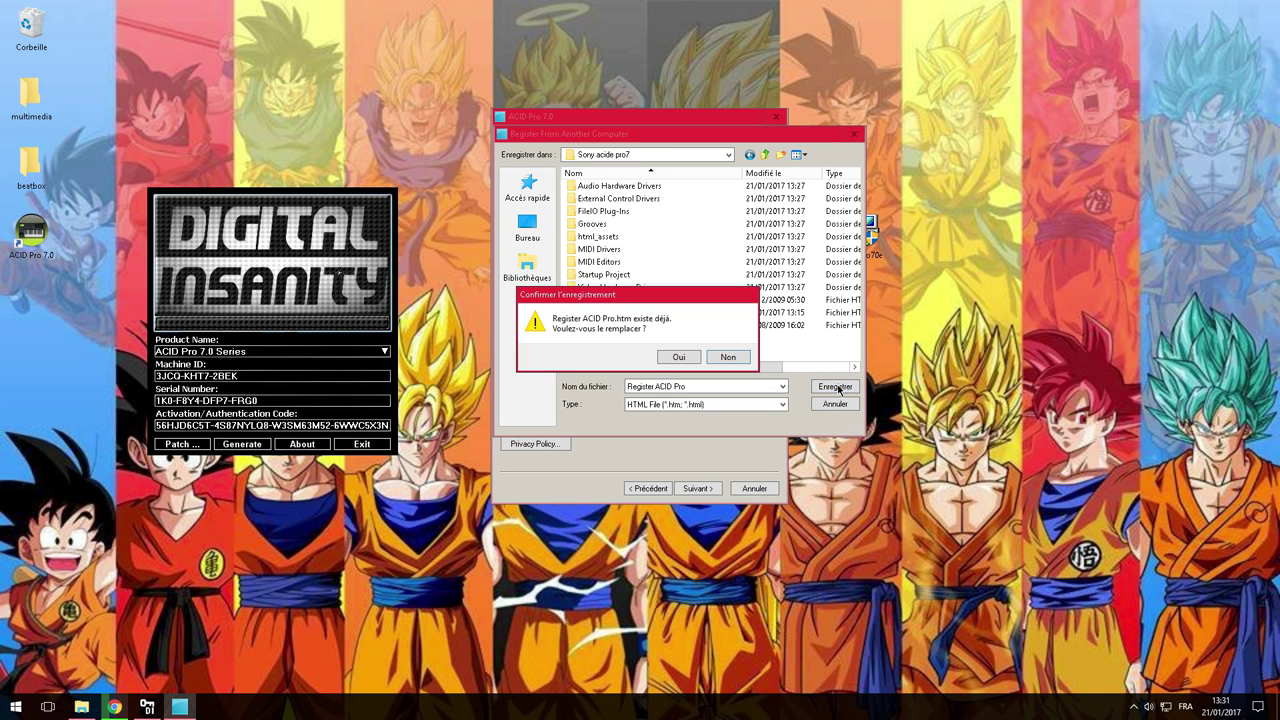
left_click(727, 357)
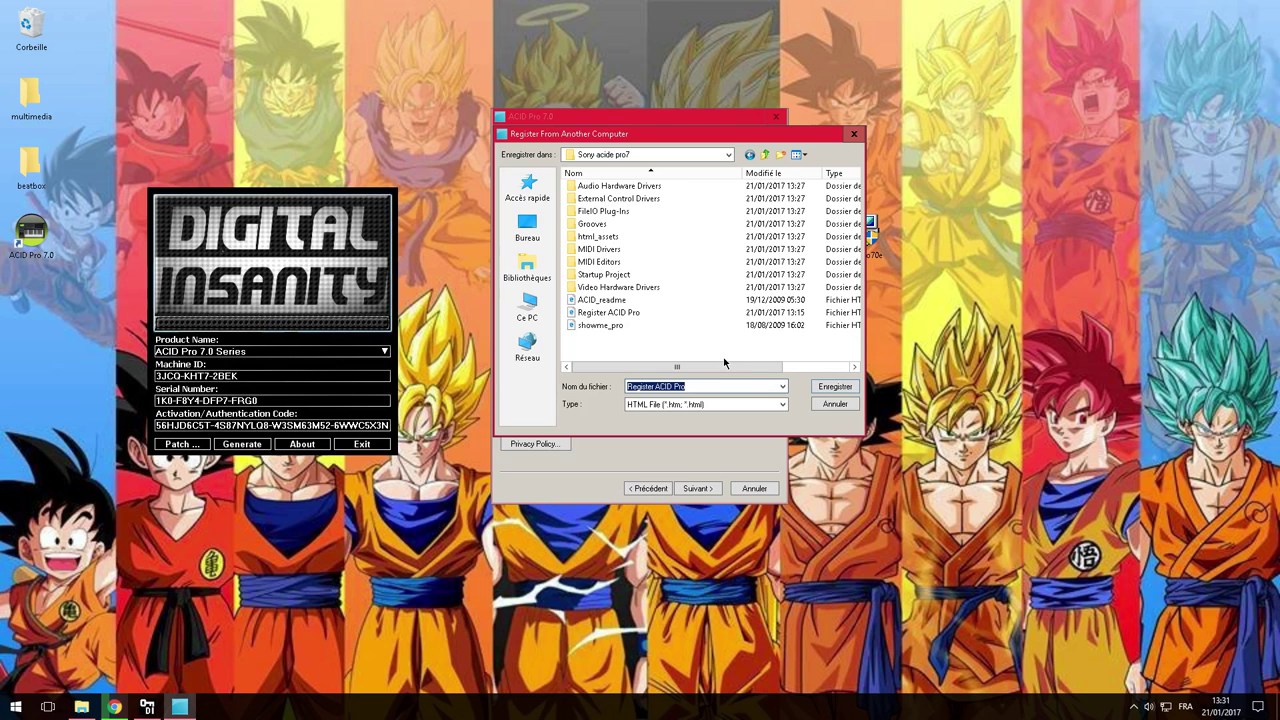
Save the Register ACID Pro HTML file in the sibling Sony acid pro 7 folder and continue to the authentication code page.
key("alt+Up")
double_click(605, 338)
left_click(834, 386)
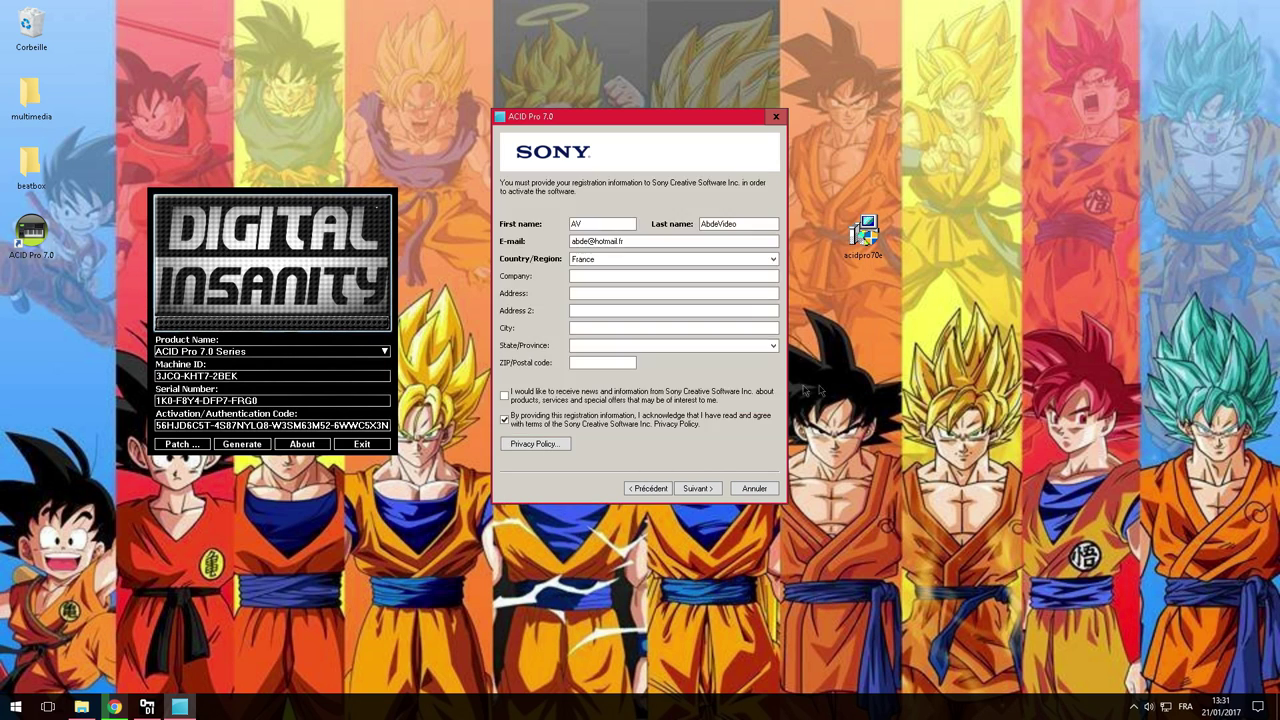
left_click(689, 489)
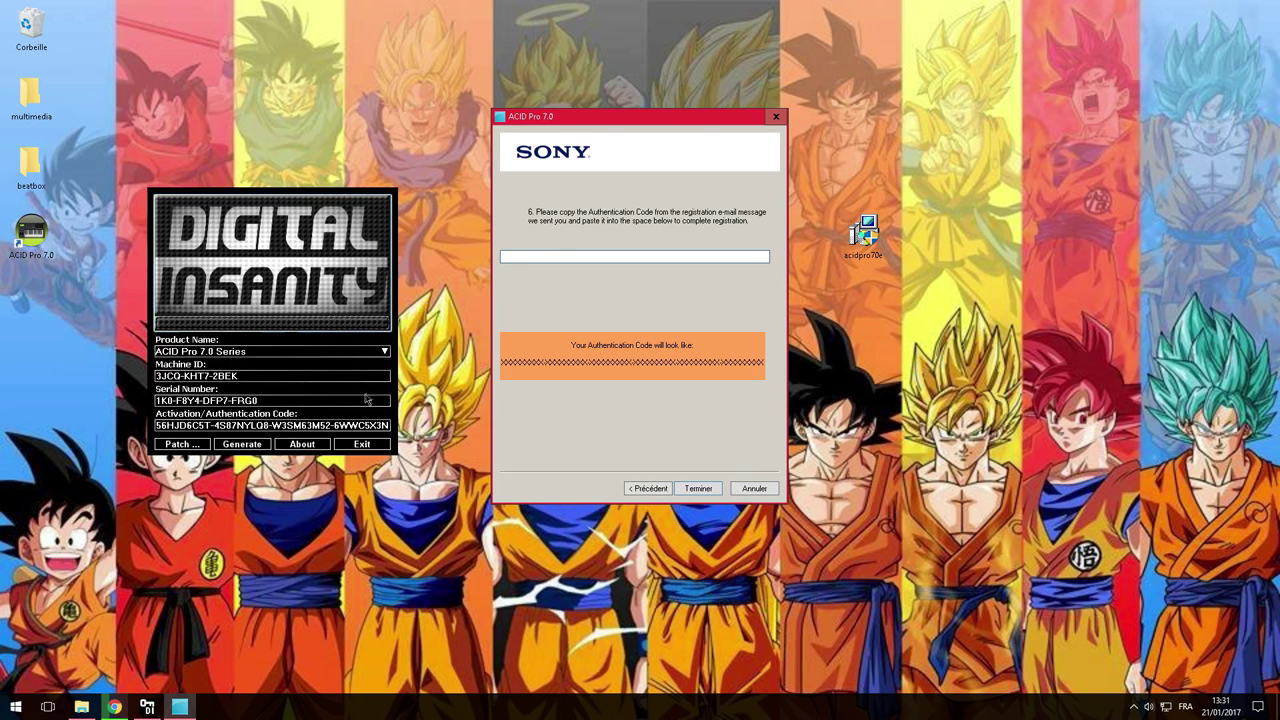
Copy the full activation/authentication code from the Keygen into the wizard's authentication code field and finish the registration.
left_click(157, 425)
left_click_drag(343, 437, 396, 437)
key("ctrl+c")
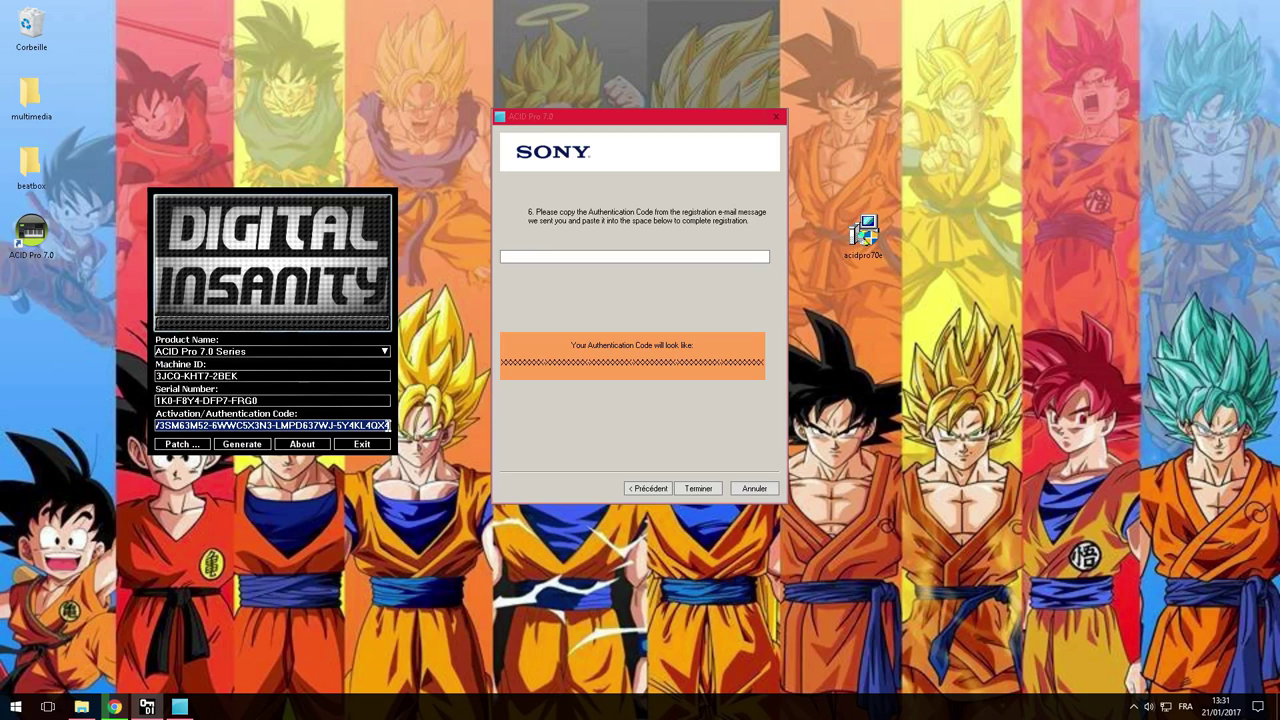
left_click(536, 256)
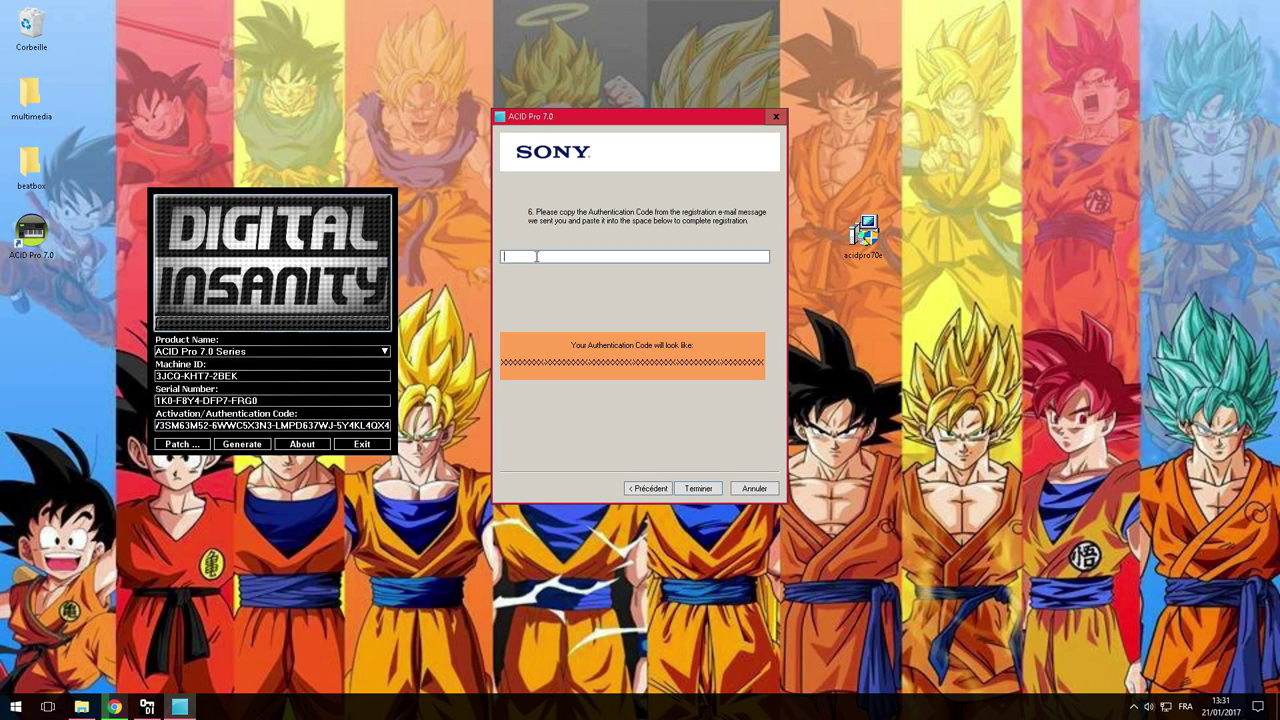
key("ctrl+v")
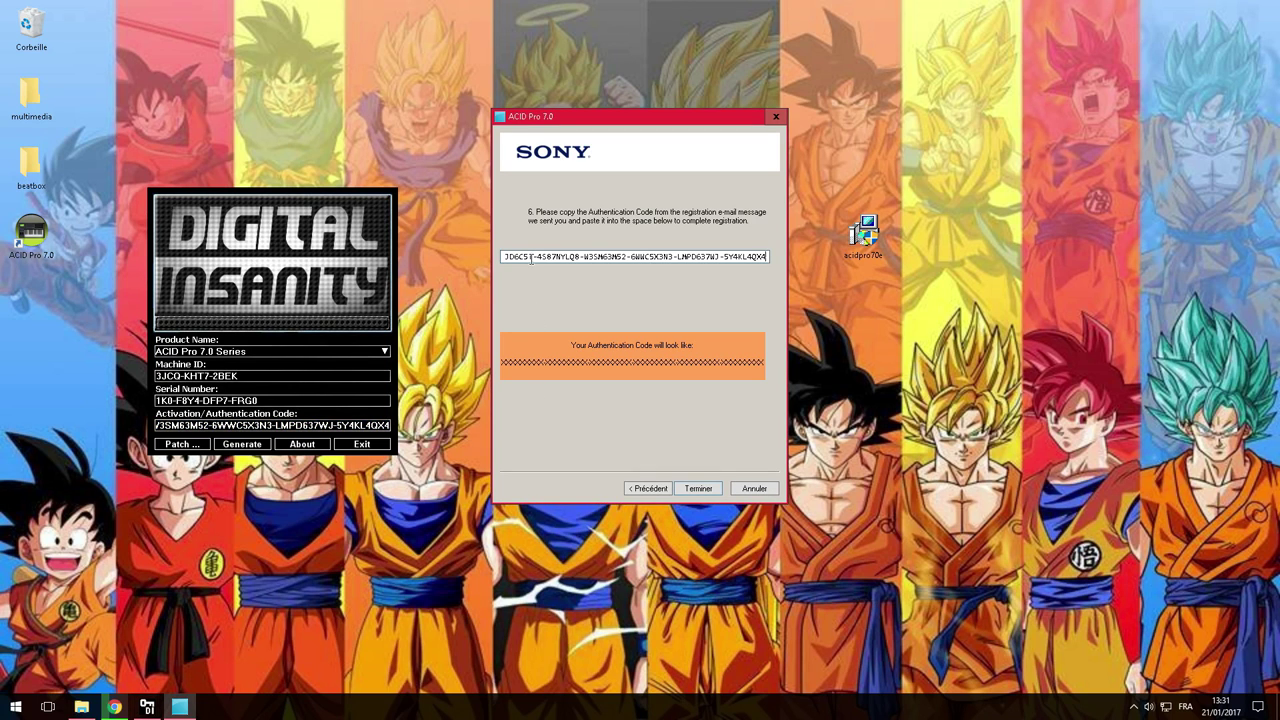
left_click(699, 488)
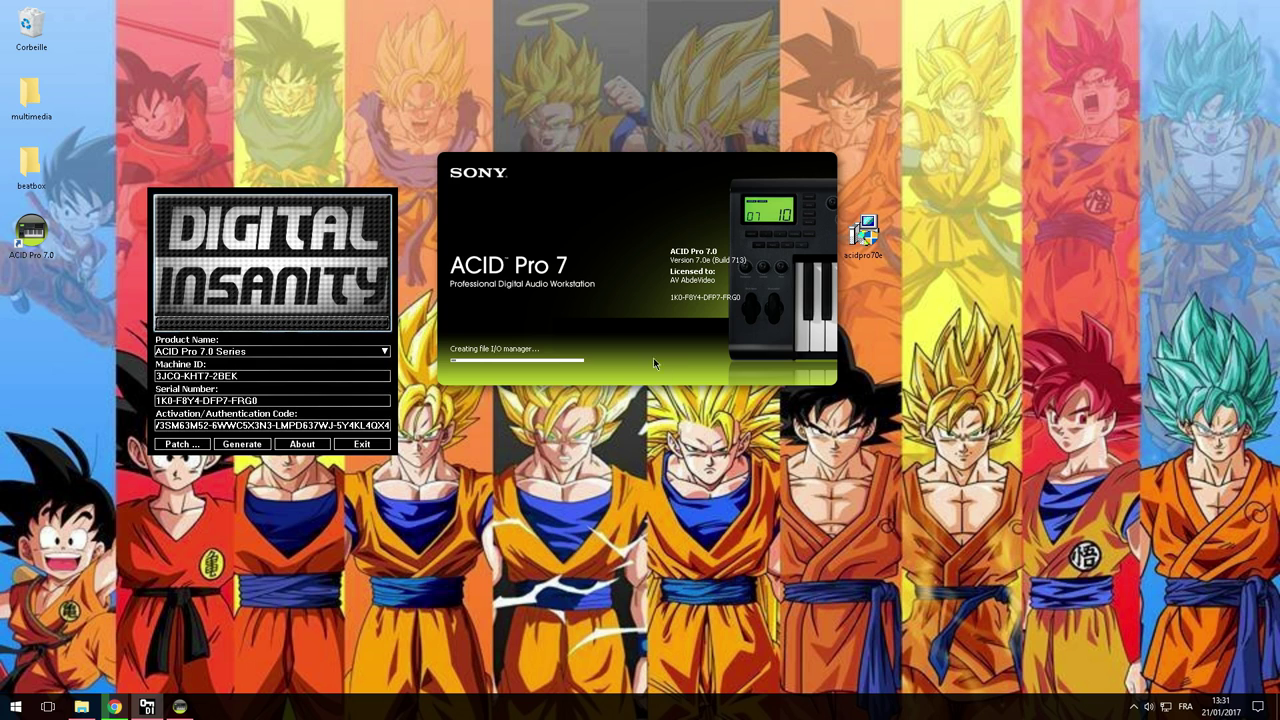
Exit the Keygen and dismiss the Sony Net Notify advertisement in ACID Pro 7.0.
left_click(361, 445)
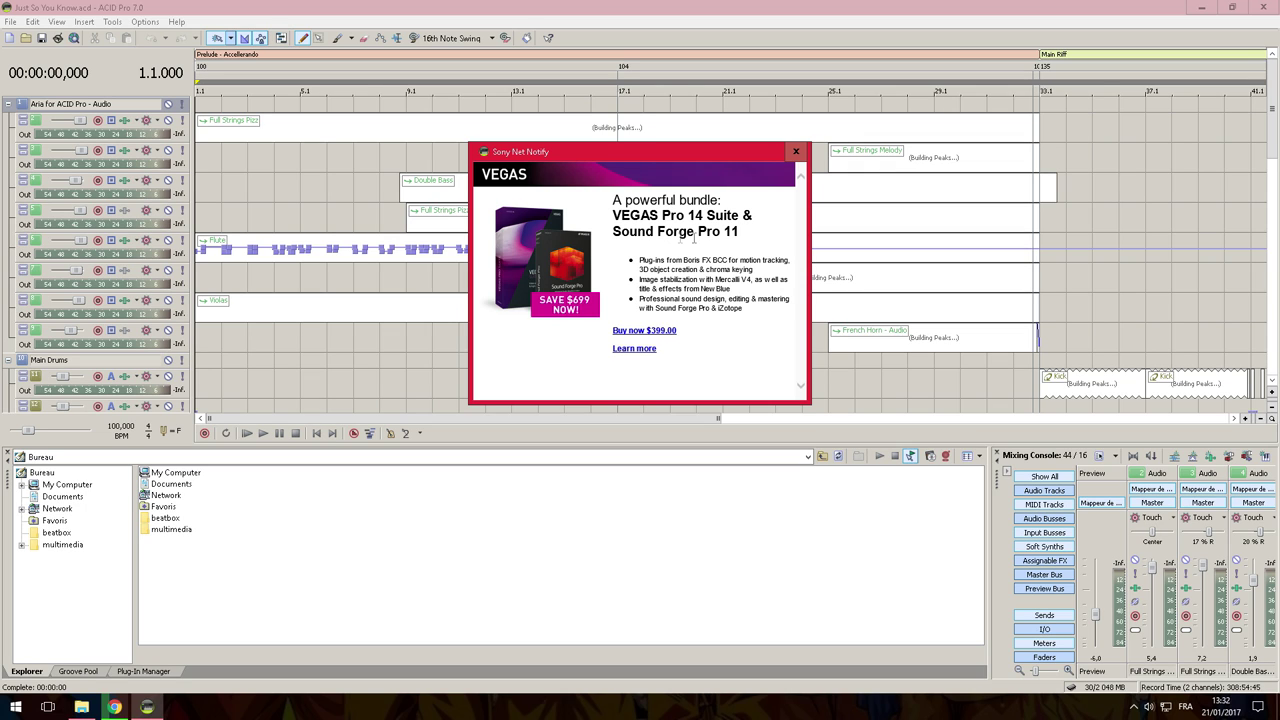
left_click(795, 153)
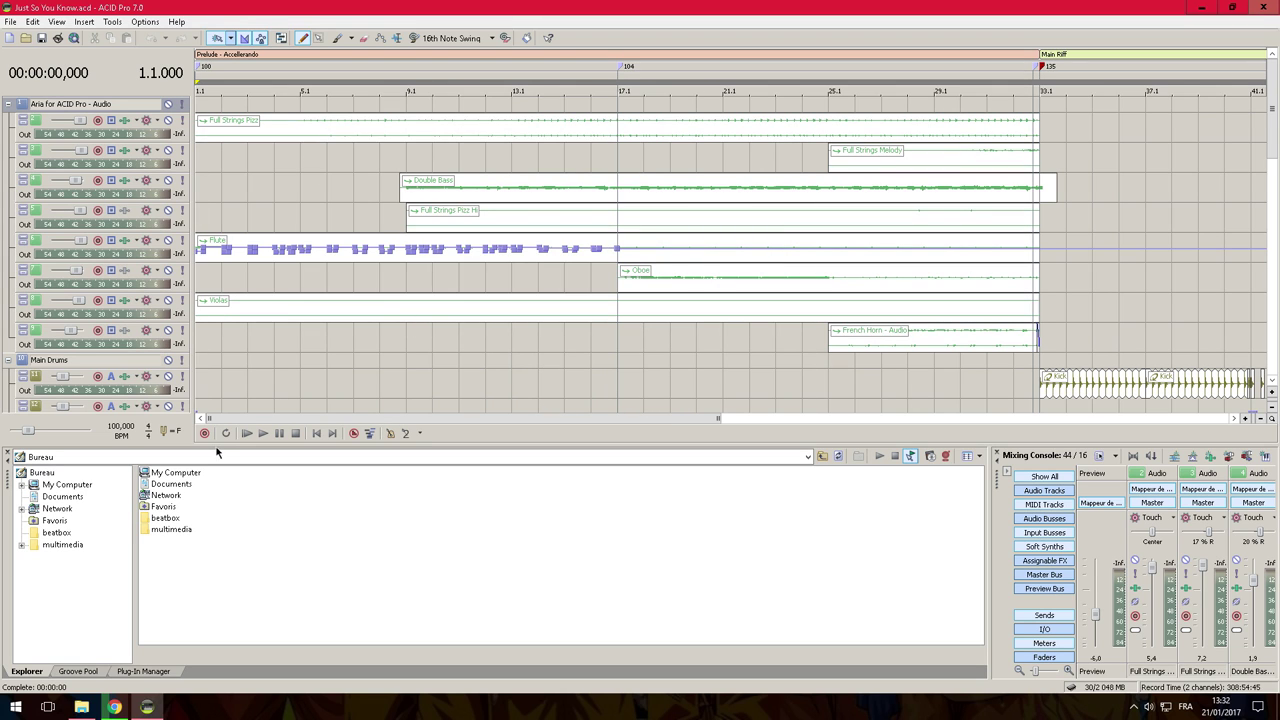
Play the Just So You Know project from its beginning to check playback.
left_click(262, 434)
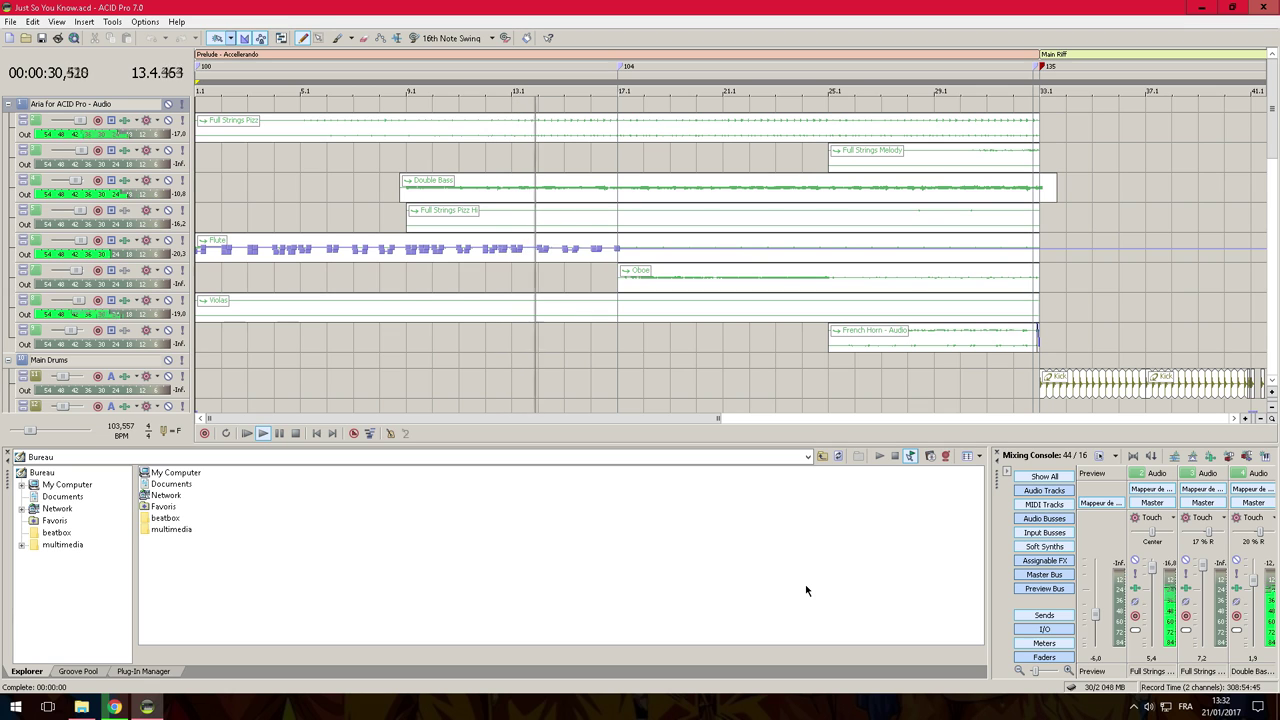
left_click(1133, 707)
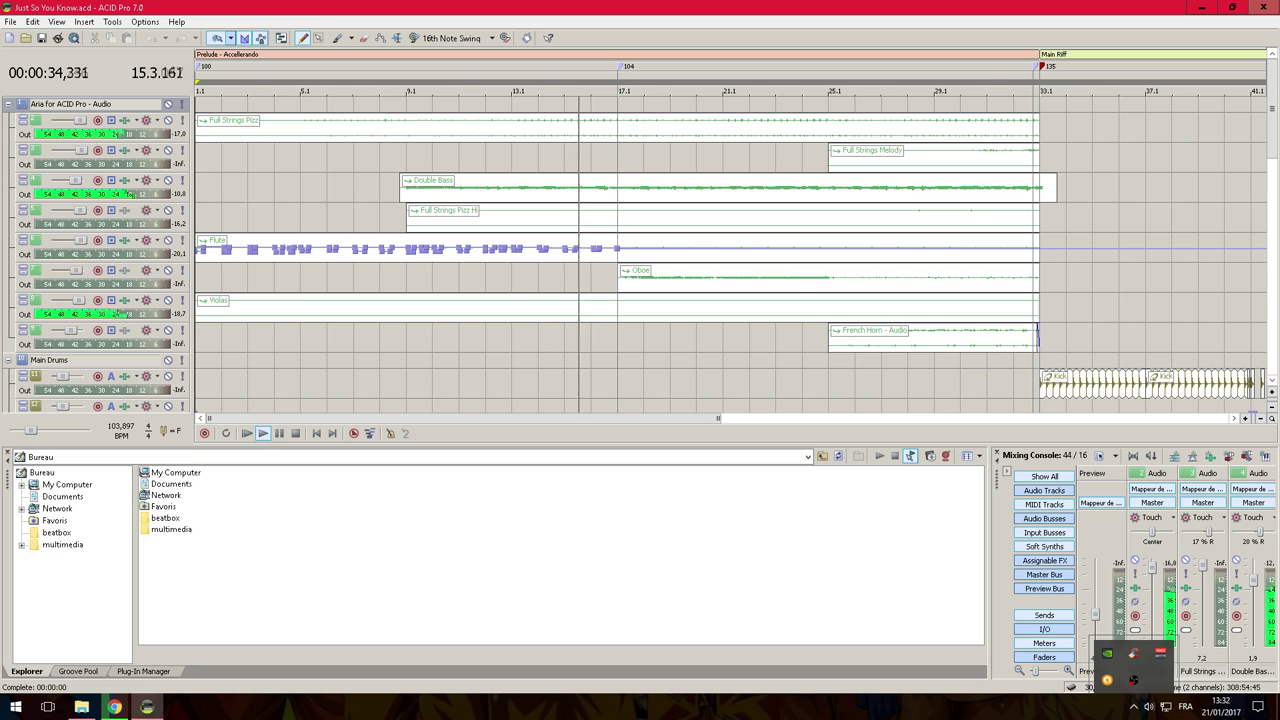
left_click(1133, 680)
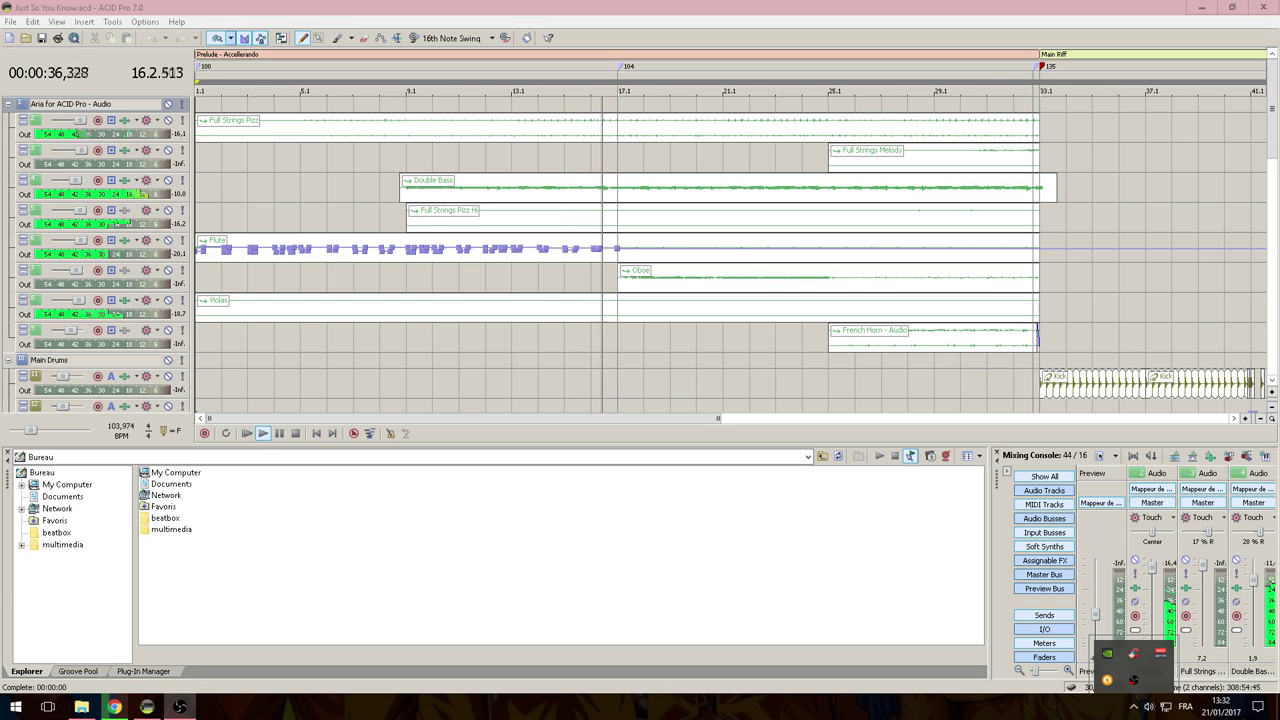